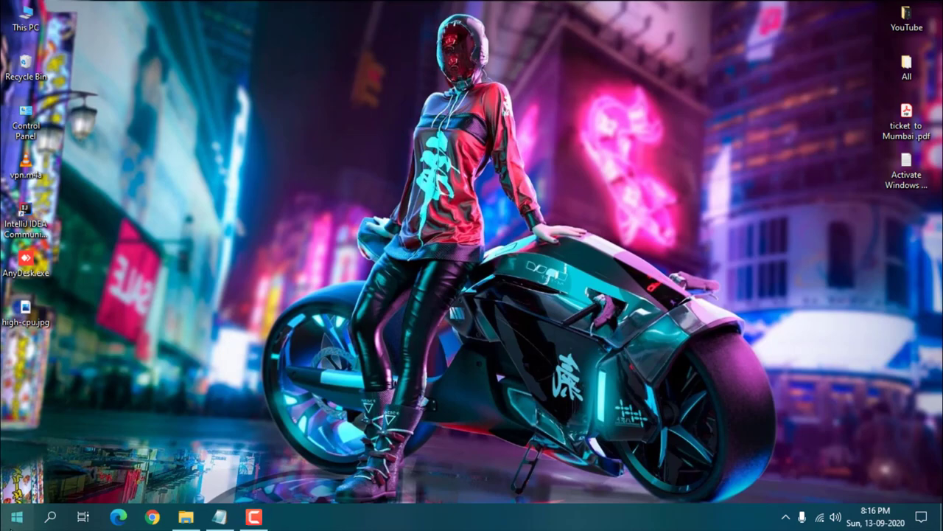
Open the Power & sleep settings in Windows Settings and set the plugged-in sleep time to Never.
left_click(17, 516)
left_click(17, 453)
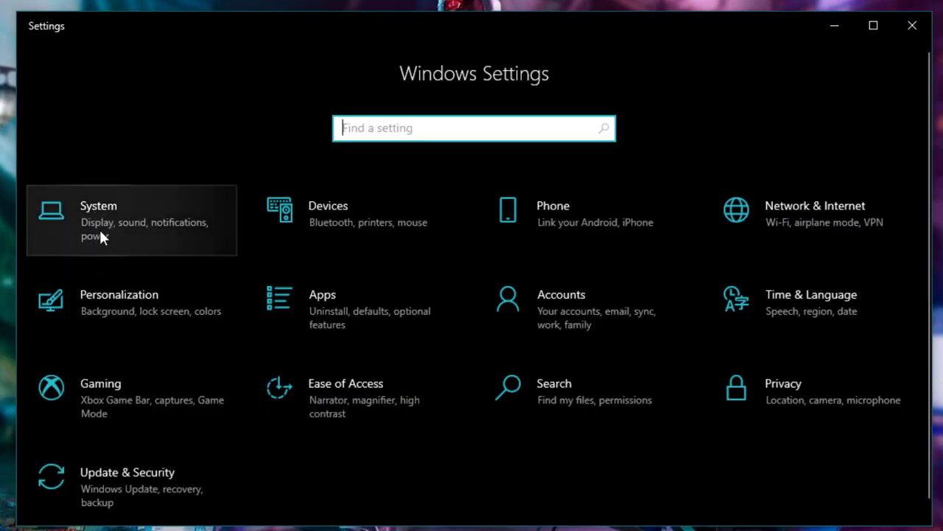
left_click(103, 203)
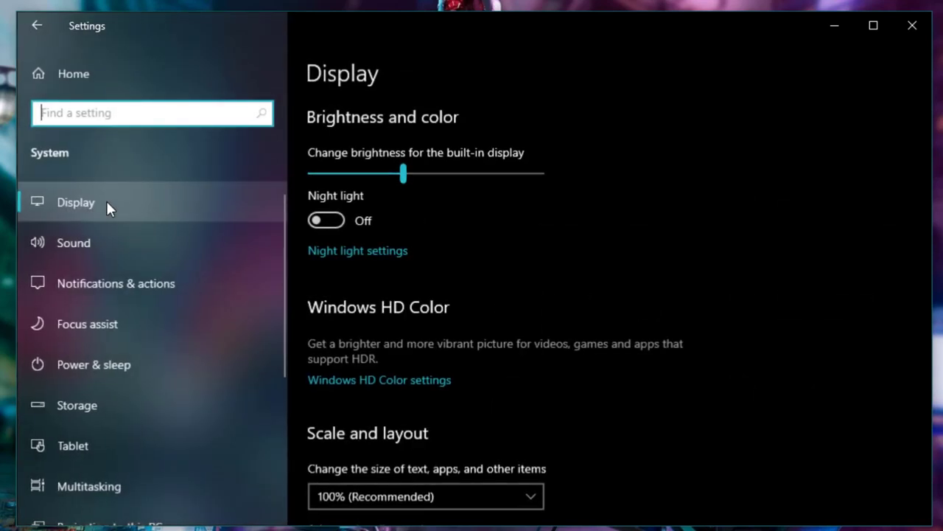
left_click(140, 369)
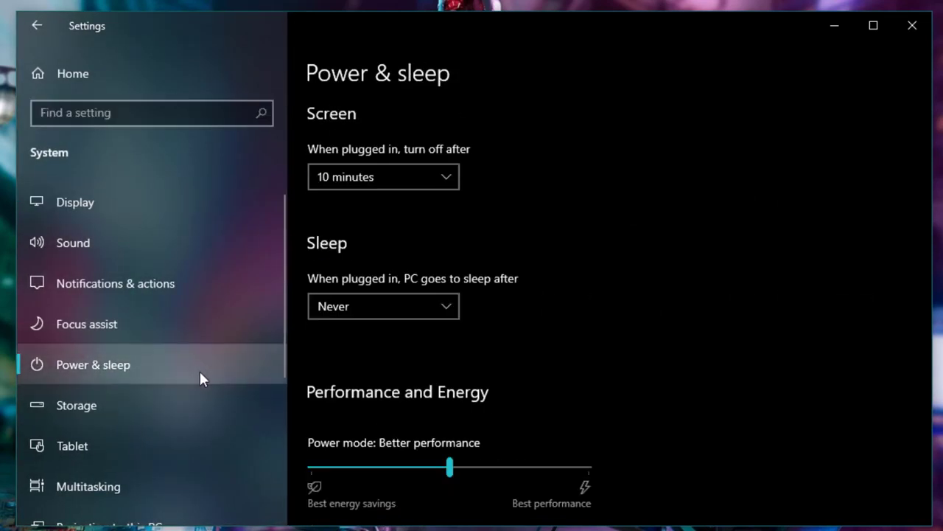
left_click(411, 312)
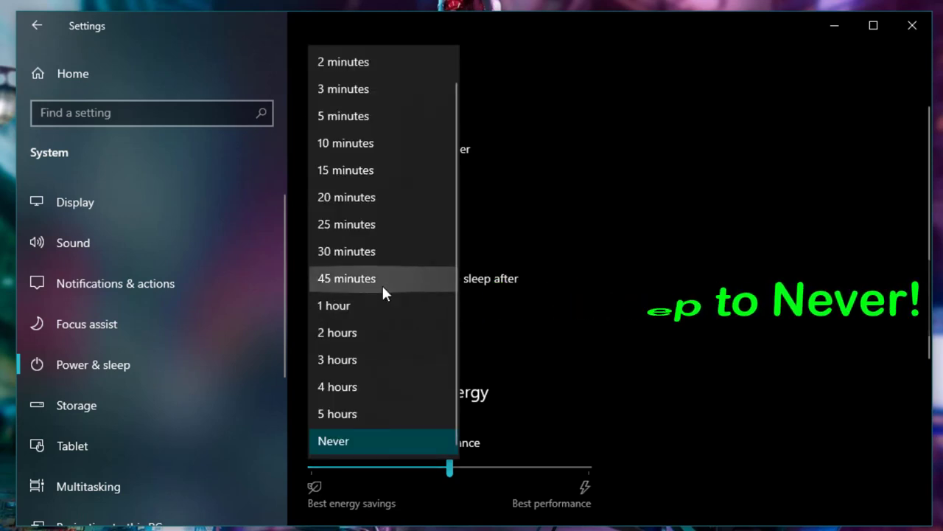
left_click(382, 442)
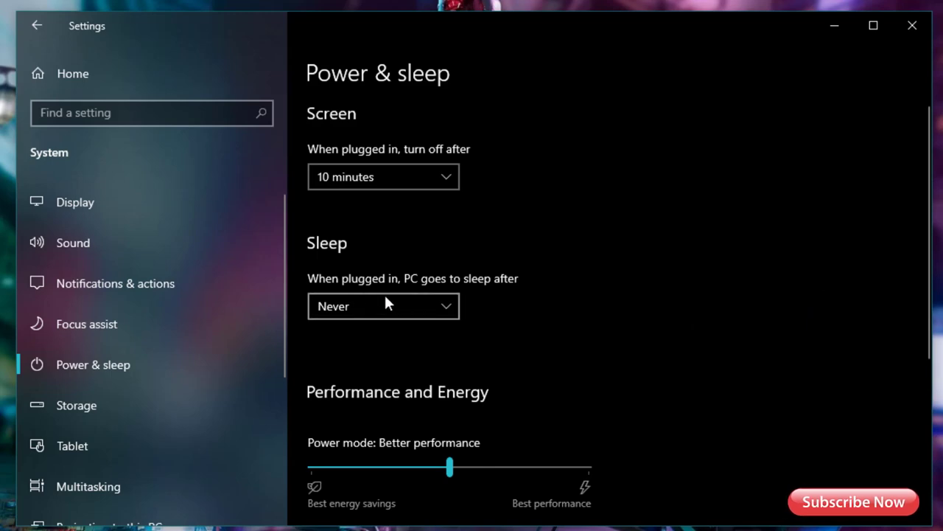
Open the advanced power settings of the High performance power plan.
scroll(465, 377, "down", 5)
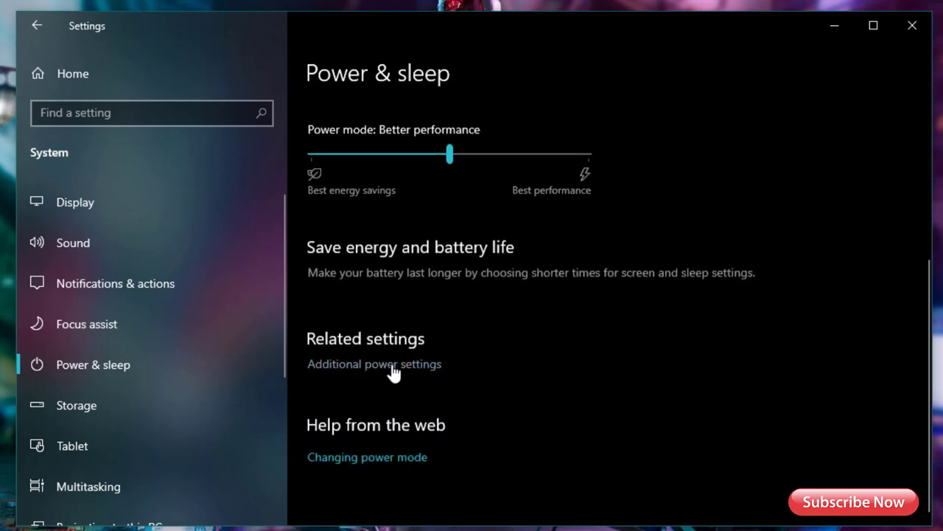
left_click(393, 365)
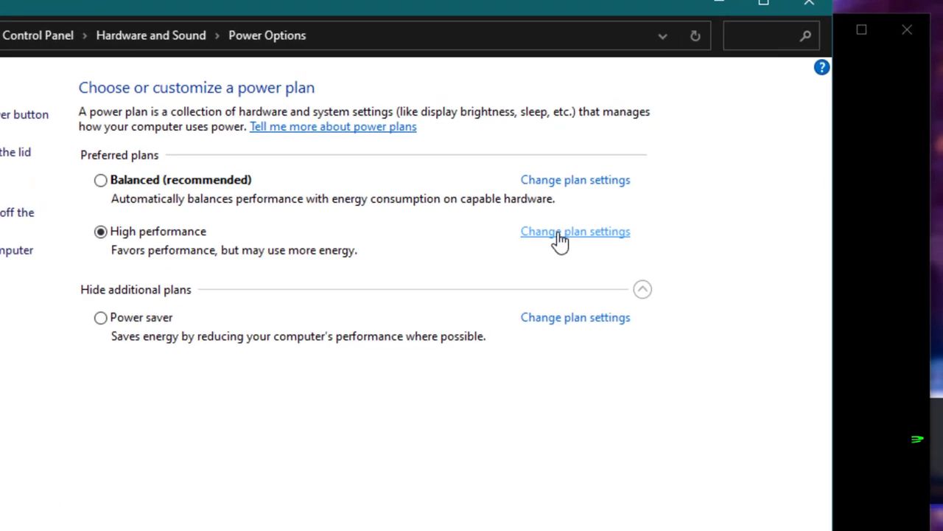
left_click(468, 290)
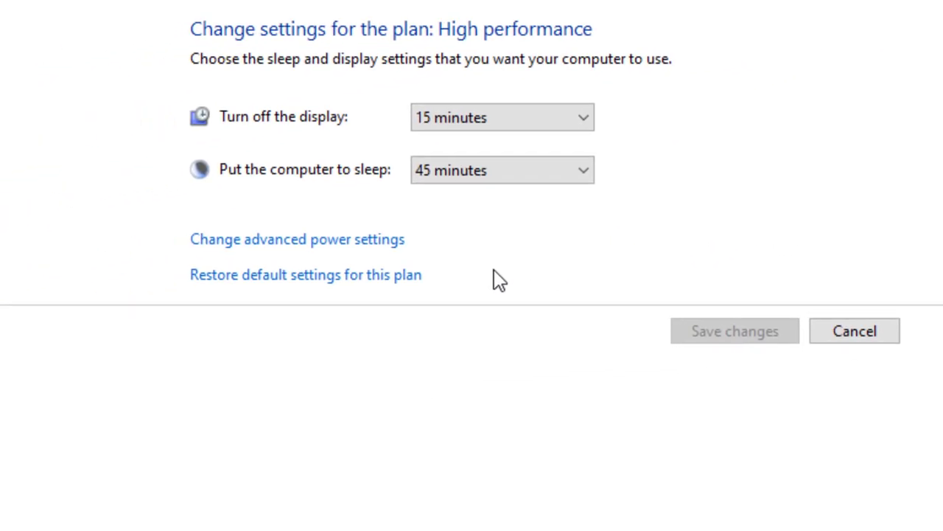
left_click(325, 242)
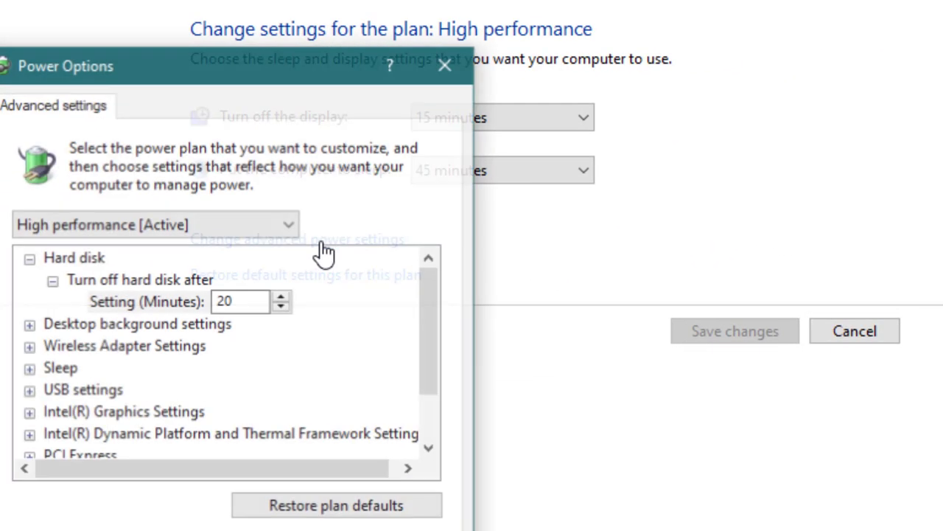
Set Link State Power Management under PCI Express to Off and apply the advanced power settings.
scroll(170, 366, "down", 1)
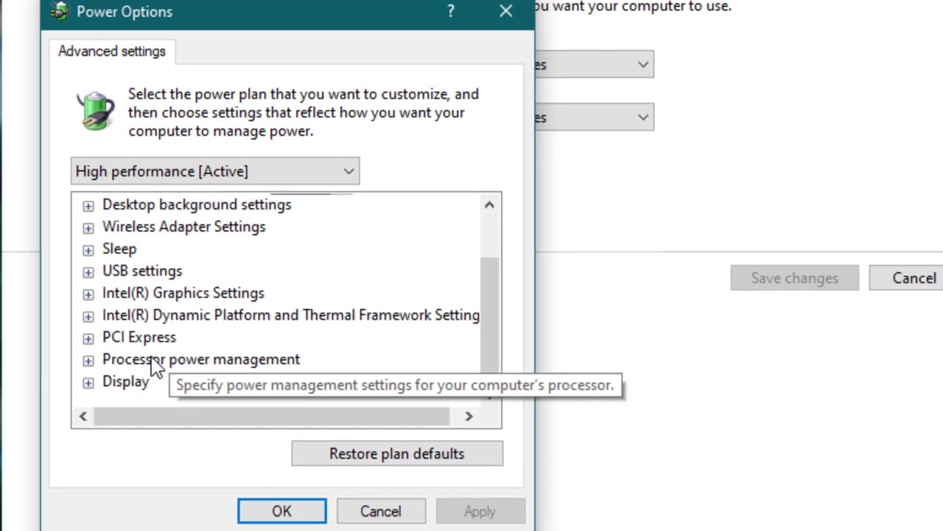
left_click(84, 339)
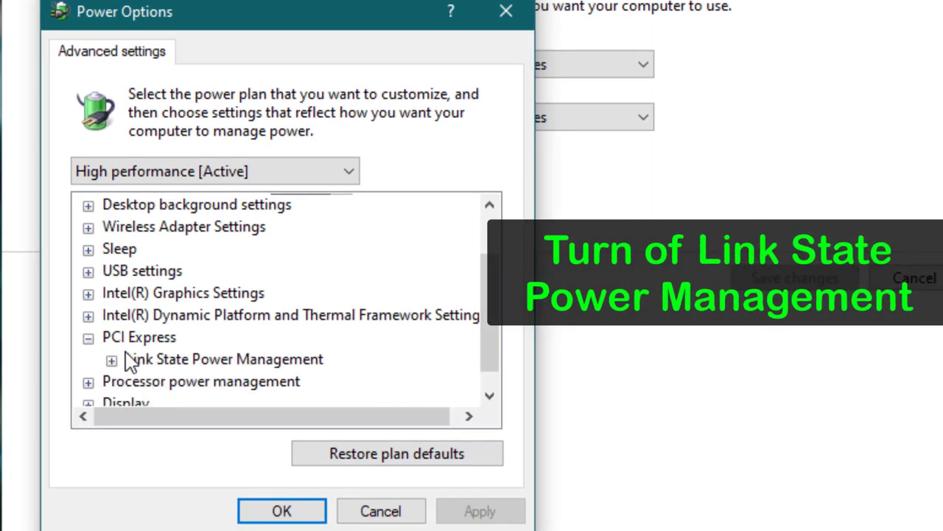
left_click(112, 360)
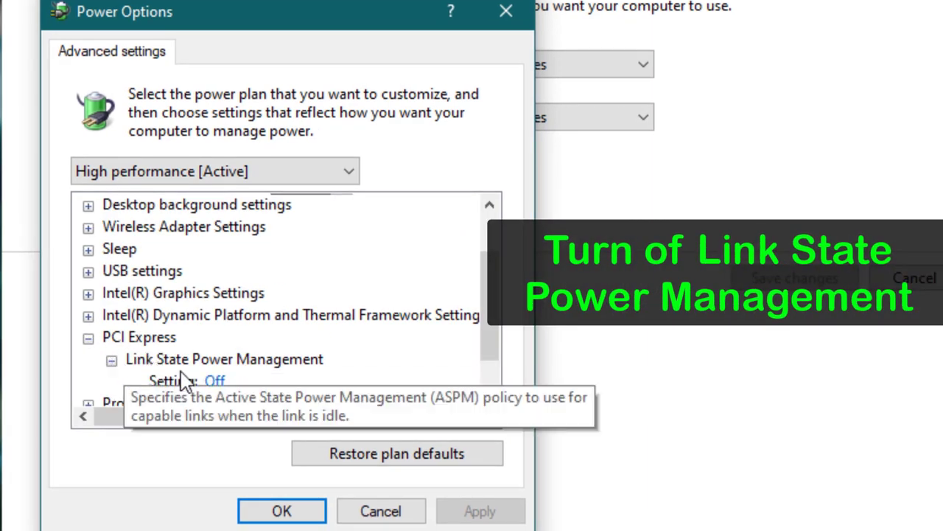
left_click(220, 386)
left_click(244, 386)
left_click(222, 404)
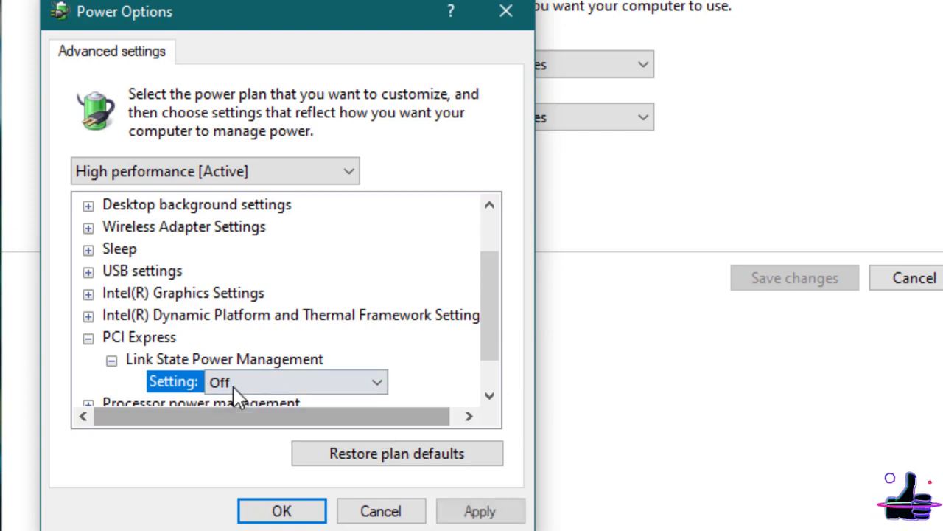
left_click(87, 337)
scroll(118, 262, "up", 1)
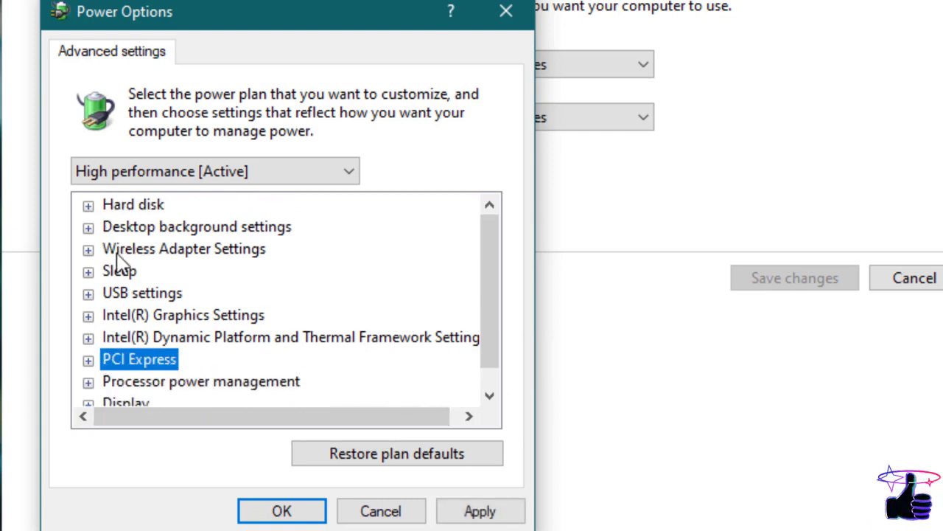
left_click(482, 515)
left_click(308, 516)
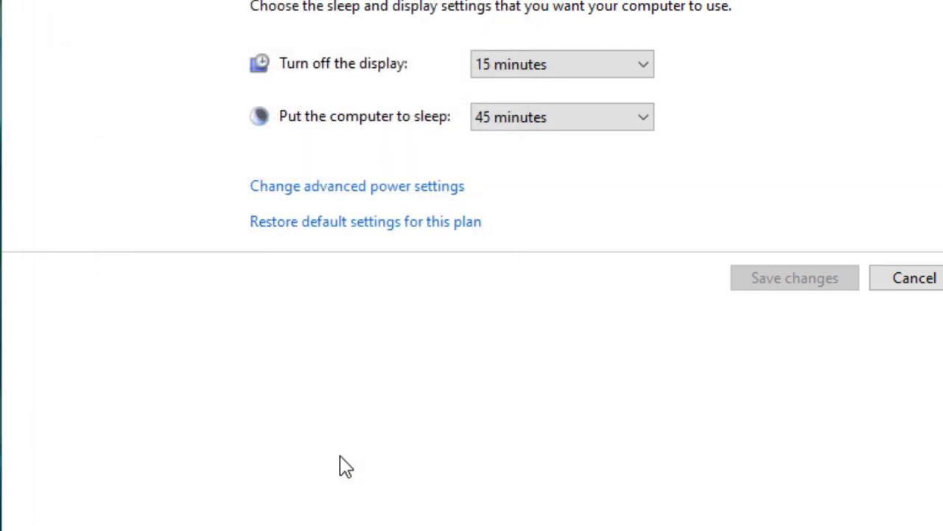
Leave the plan settings, close the Power Options and Settings windows, and refresh the desktop.
left_click(911, 278)
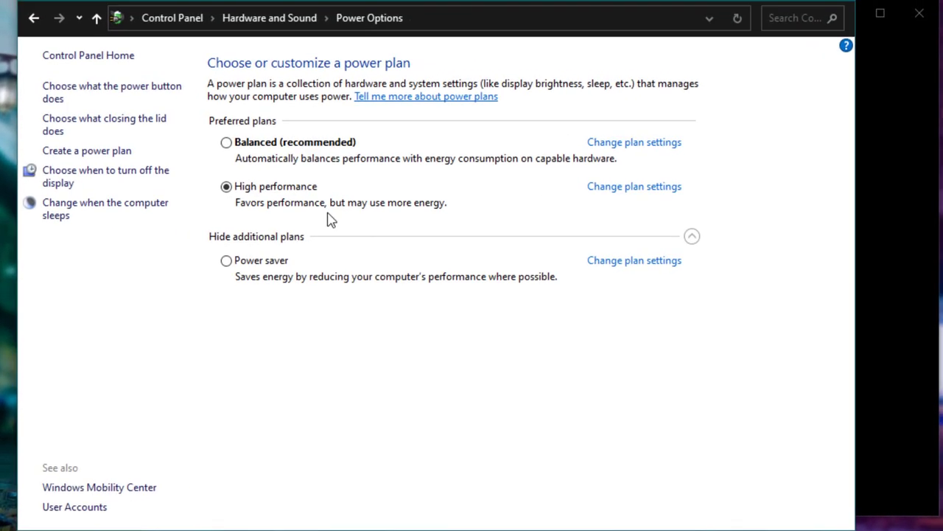
left_click(842, 8)
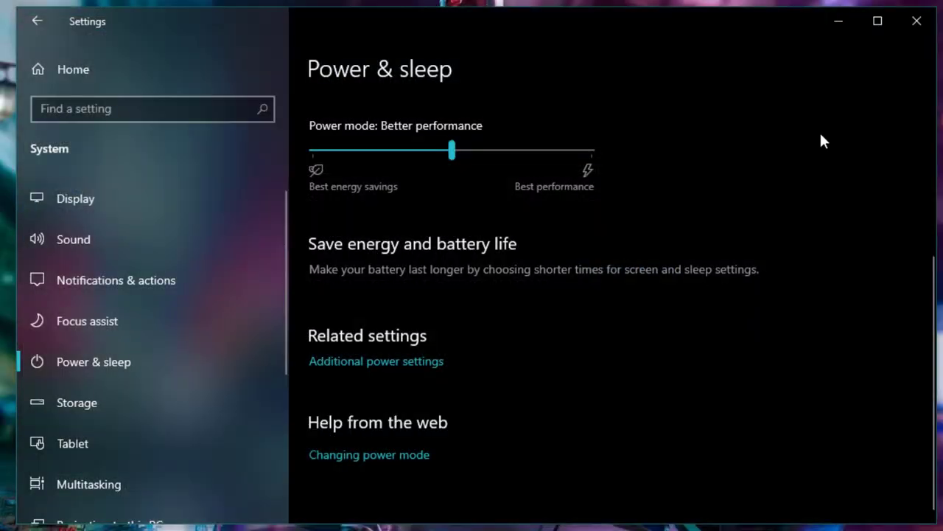
left_click(917, 21)
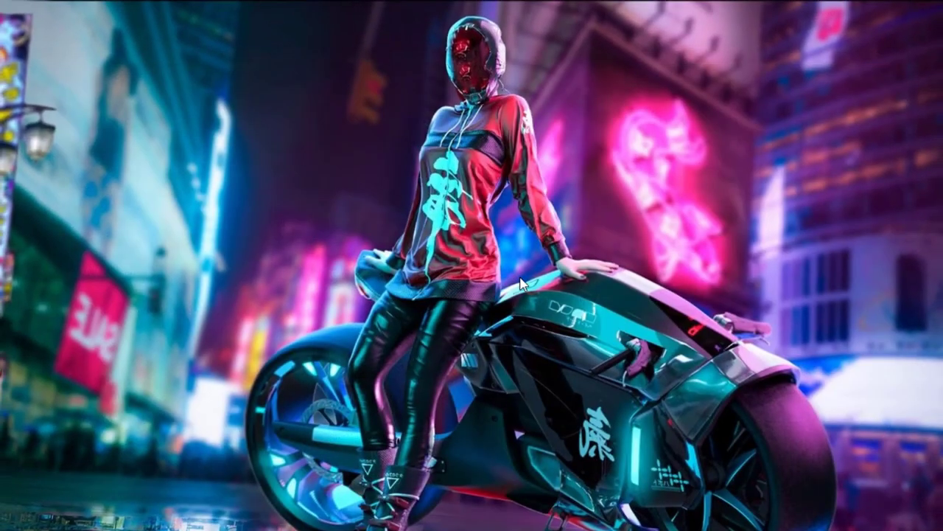
right_click(521, 283)
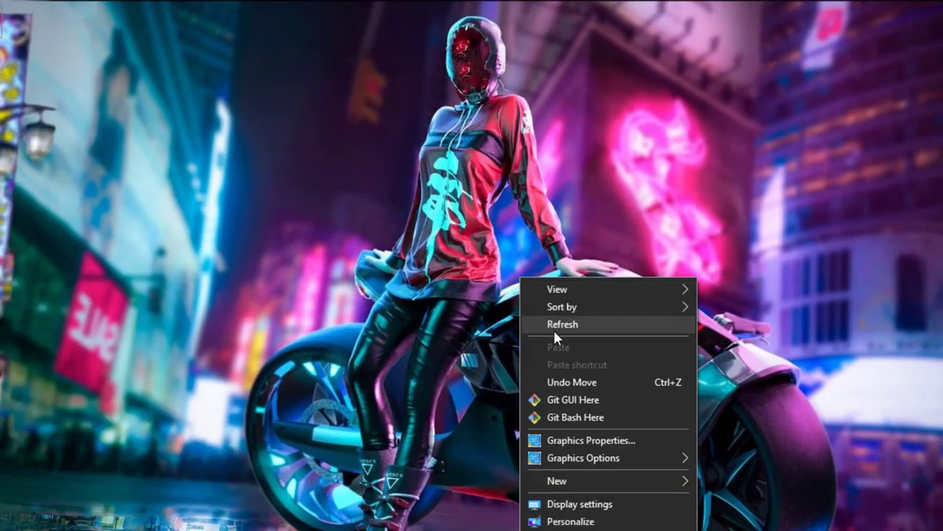
left_click(552, 327)
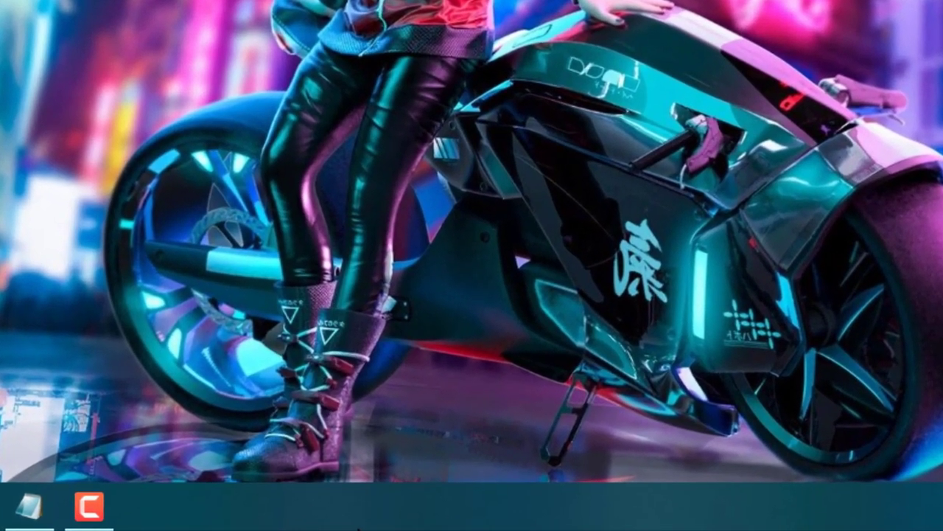
Open Task Manager and launch the Services console from its list of services.
right_click(357, 507)
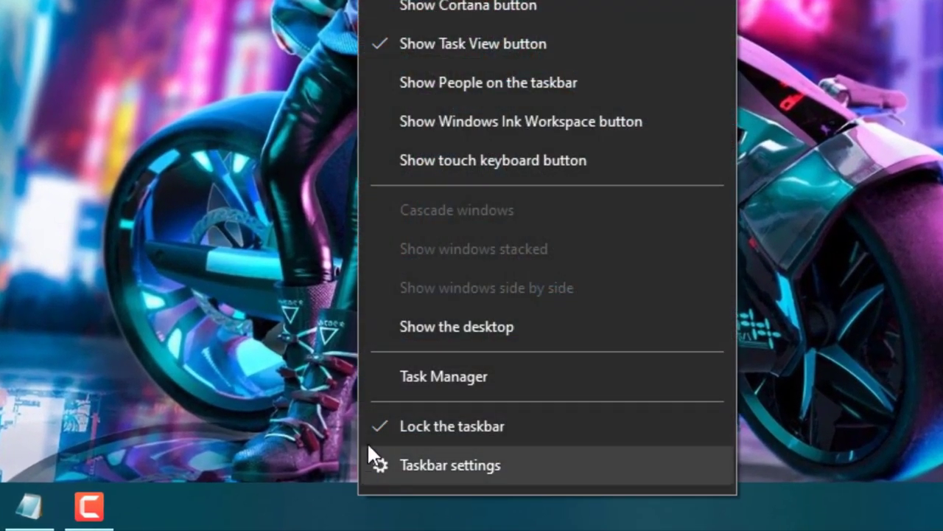
left_click(383, 379)
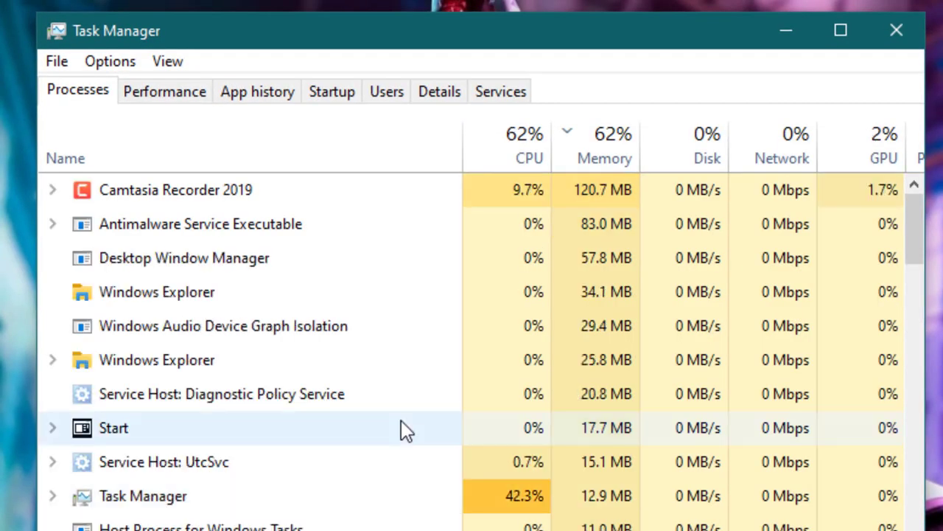
left_click(500, 93)
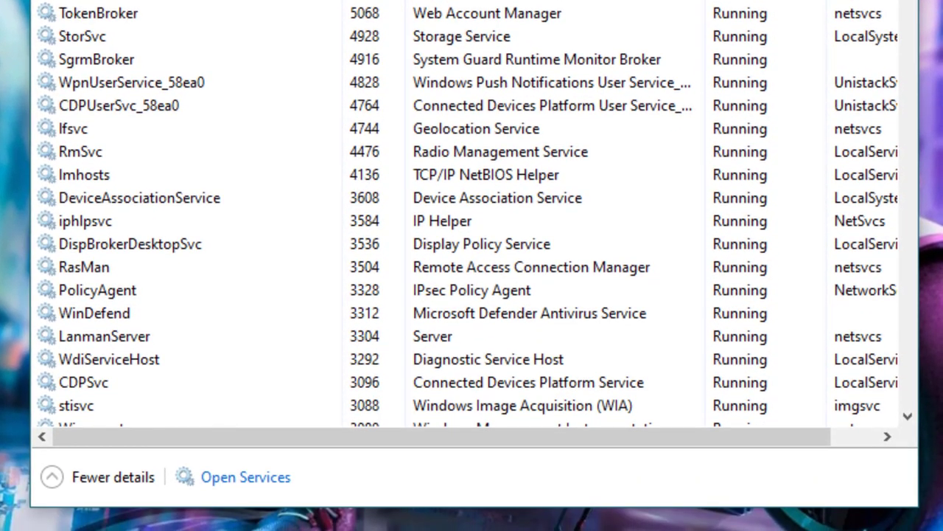
left_click(247, 479)
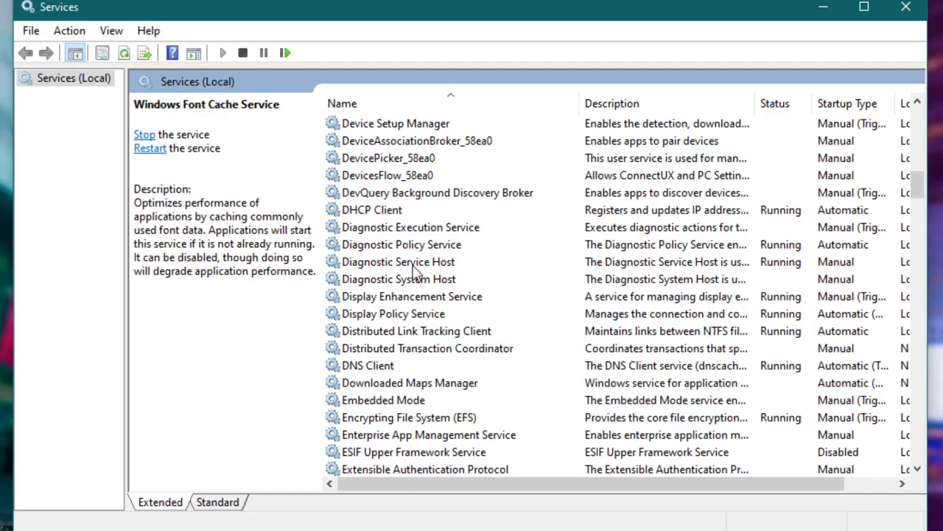
Set the startup type of the Windows Search service to Disabled and apply the change.
left_click(413, 267)
key("w")
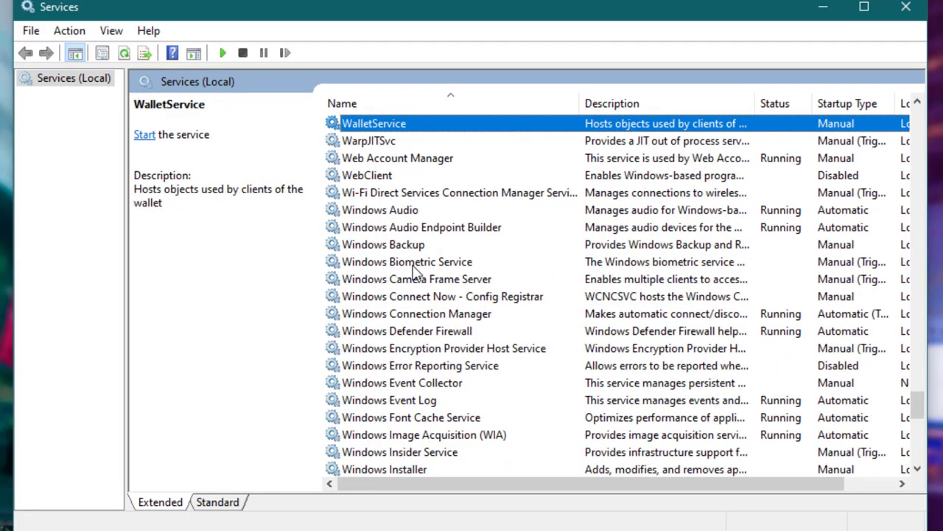
key("Down")
key("Down")
key("Down")
scroll(414, 271, "down", 6)
left_click(409, 400)
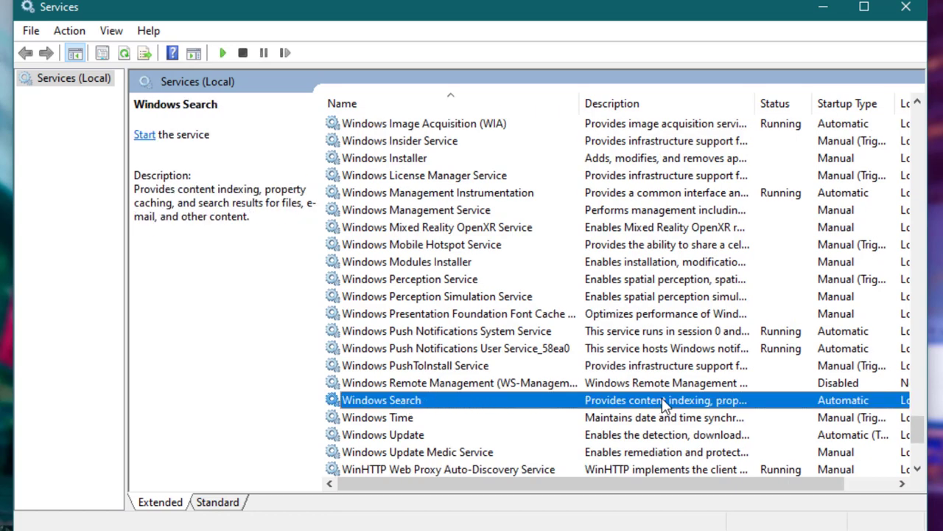
double_click(417, 401)
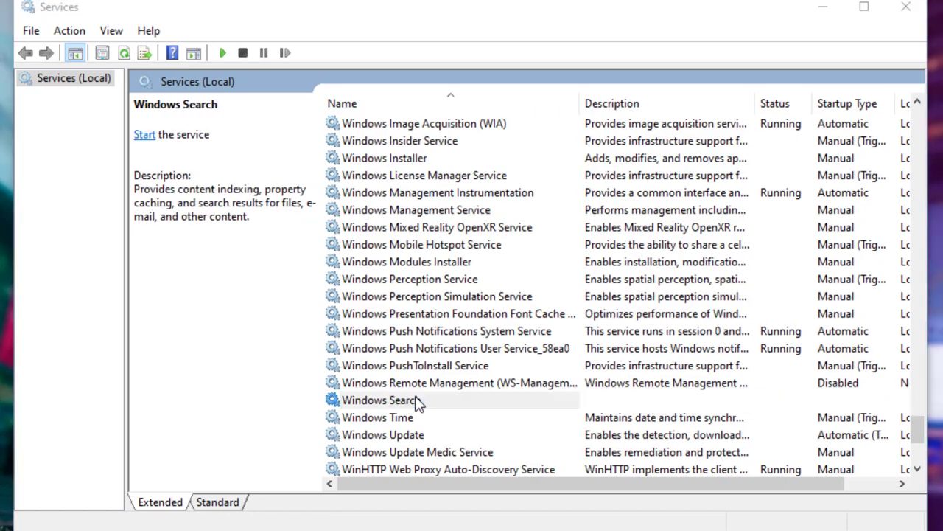
left_click(460, 257)
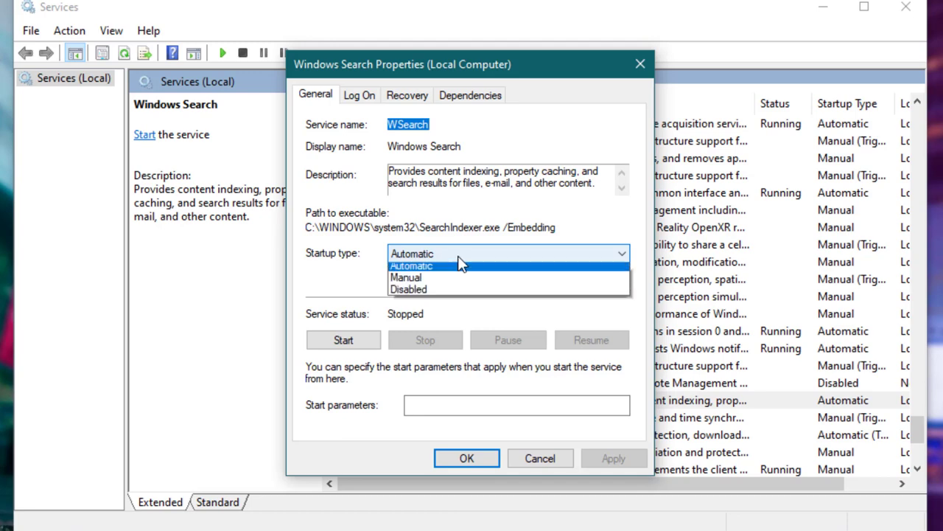
left_click(457, 308)
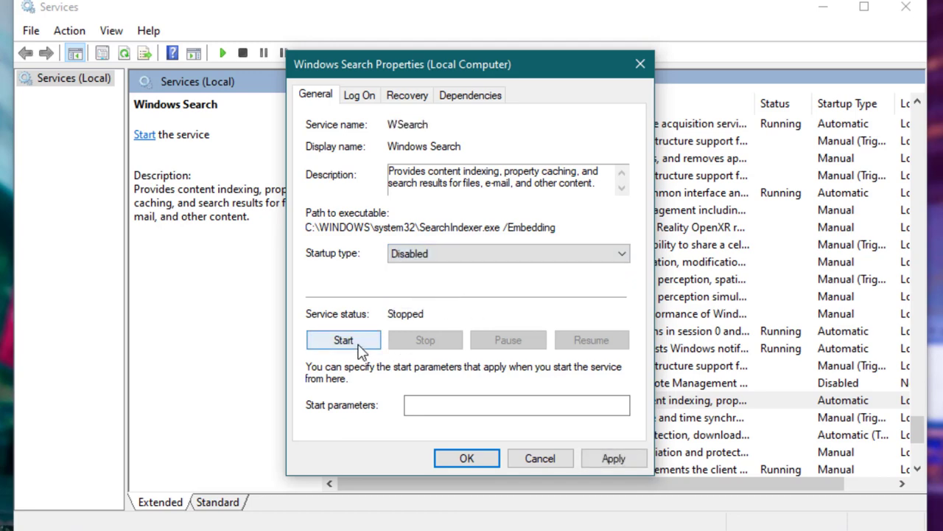
left_click(614, 458)
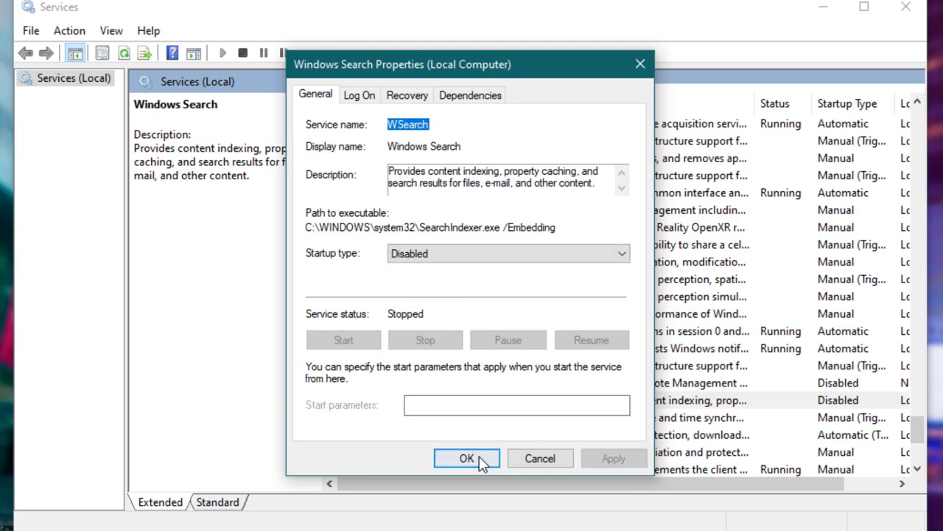
left_click(475, 458)
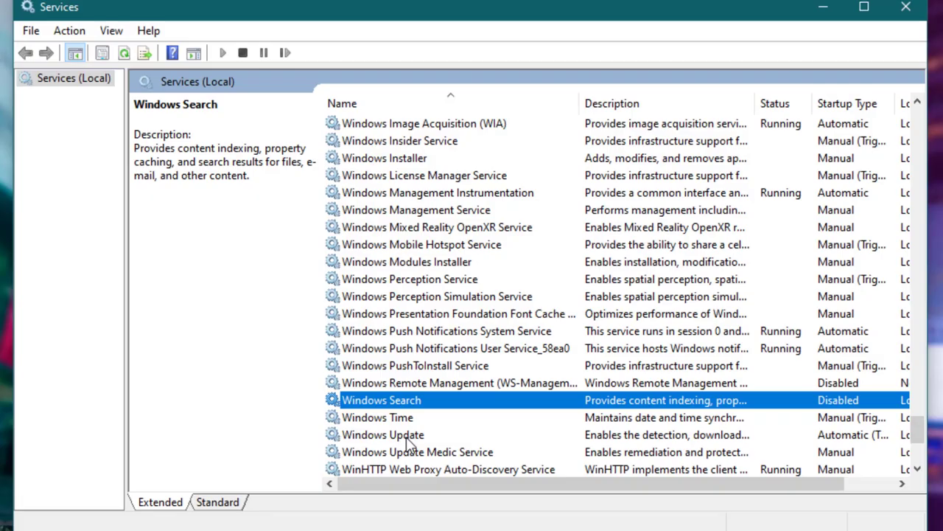
Set the startup type of the Windows Update service to Manual and apply the change.
left_click(398, 435)
double_click(409, 441)
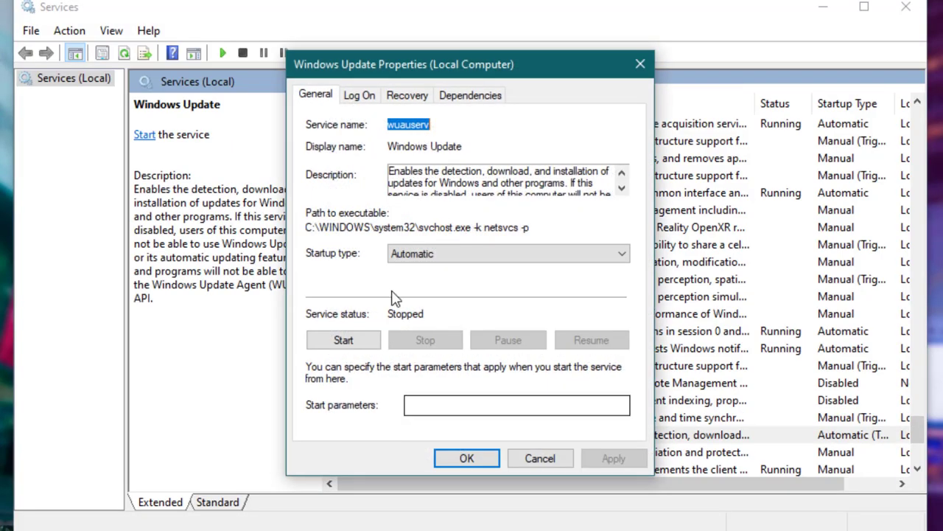
left_click(442, 254)
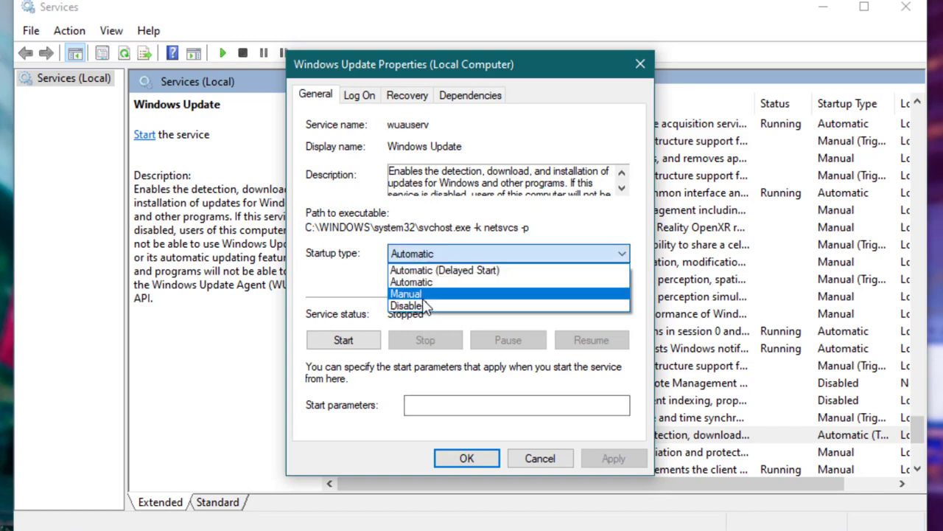
left_click(424, 293)
left_click(611, 459)
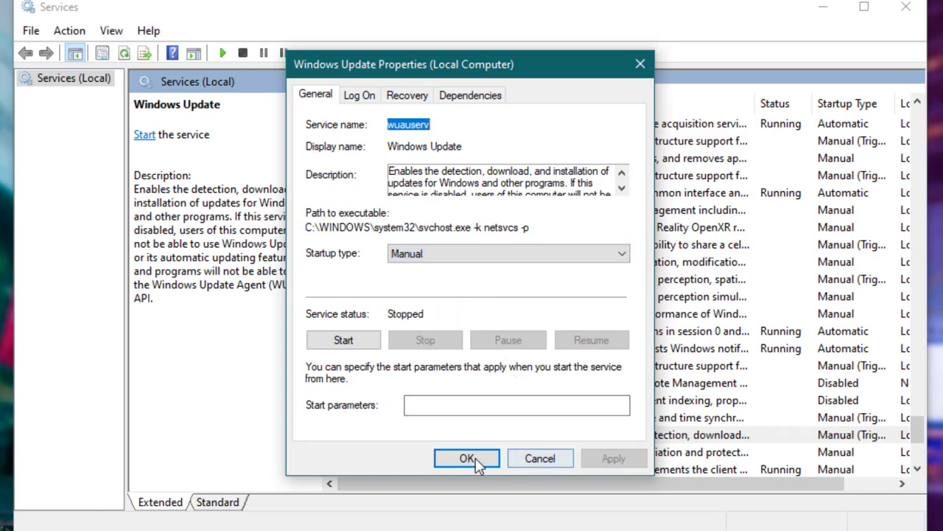
left_click(467, 458)
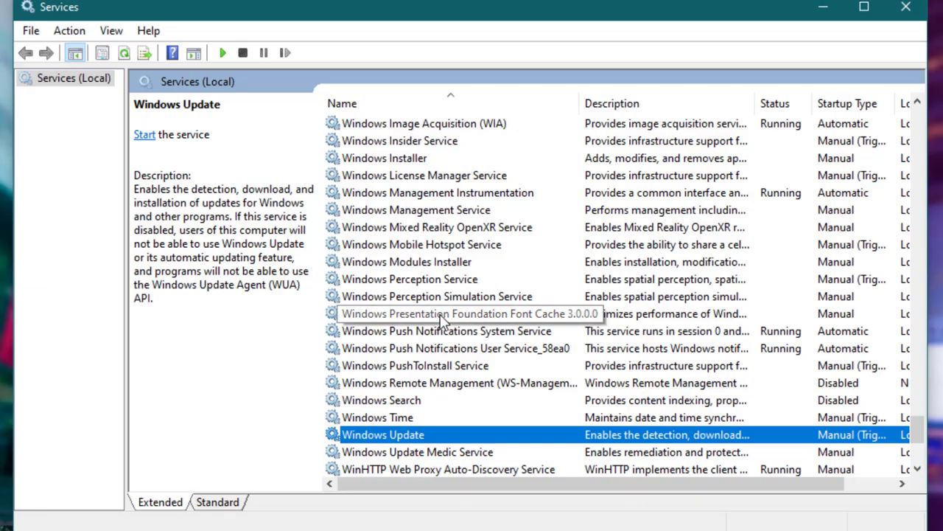
Set the startup type of the SysMain service to Disabled and apply the change.
scroll(443, 295, "up", 6)
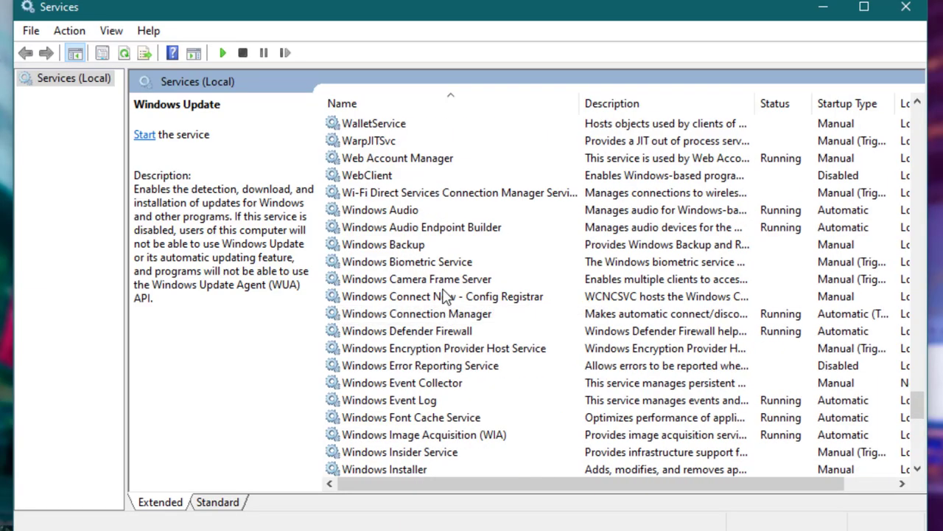
key("s")
scroll(394, 242, "down", 6)
left_click(378, 228)
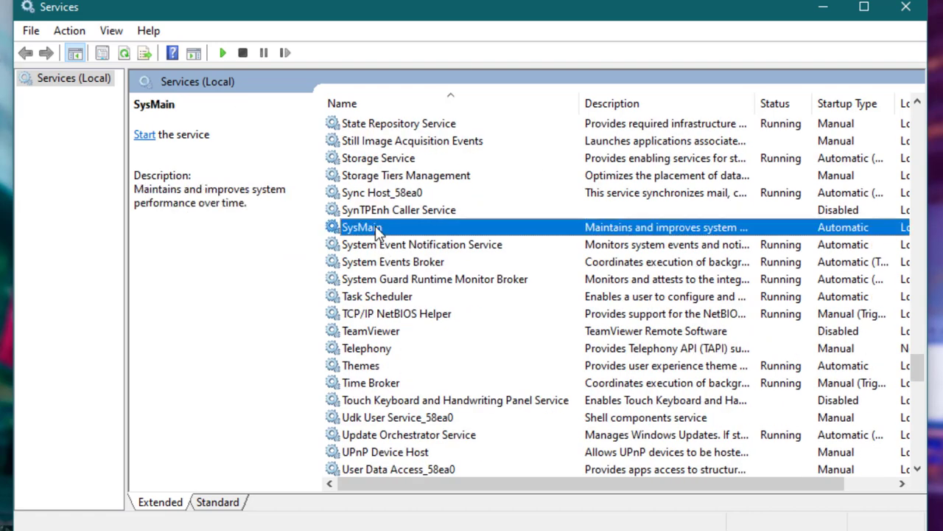
double_click(398, 230)
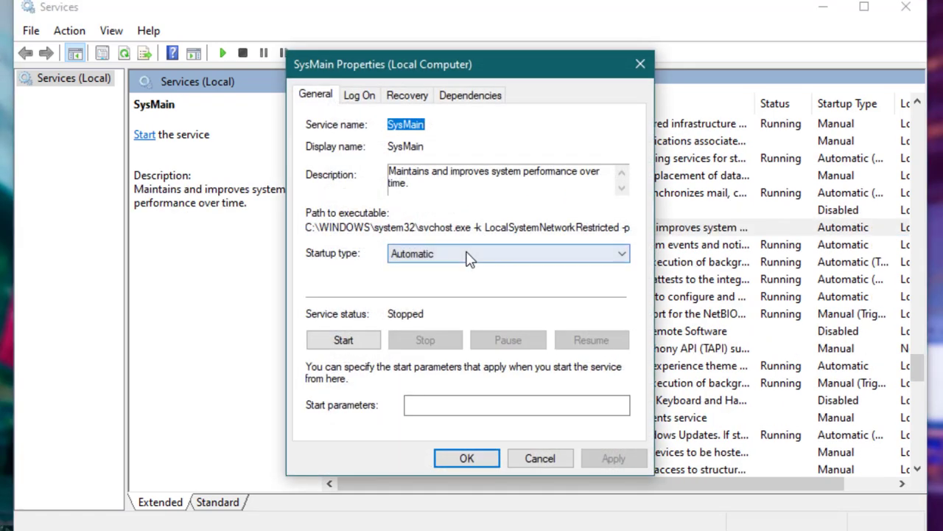
left_click(469, 257)
left_click(458, 303)
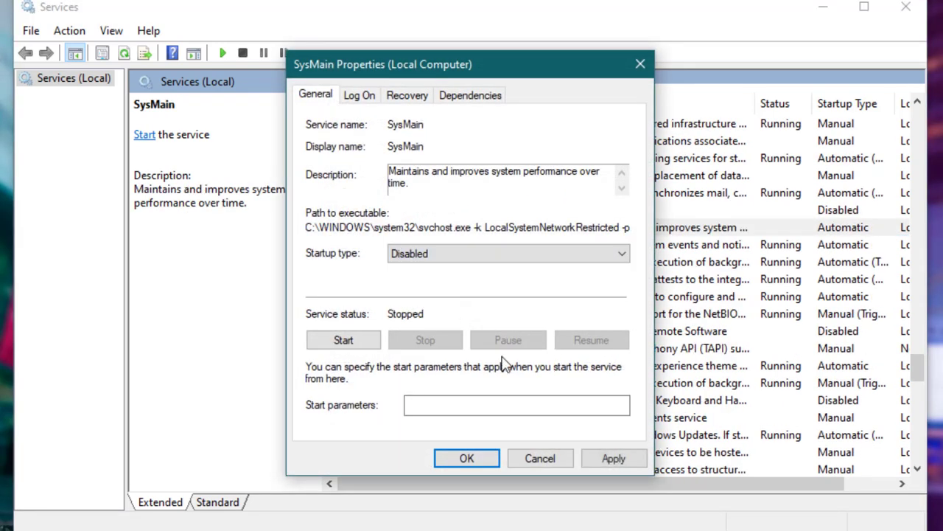
left_click(609, 460)
left_click(472, 459)
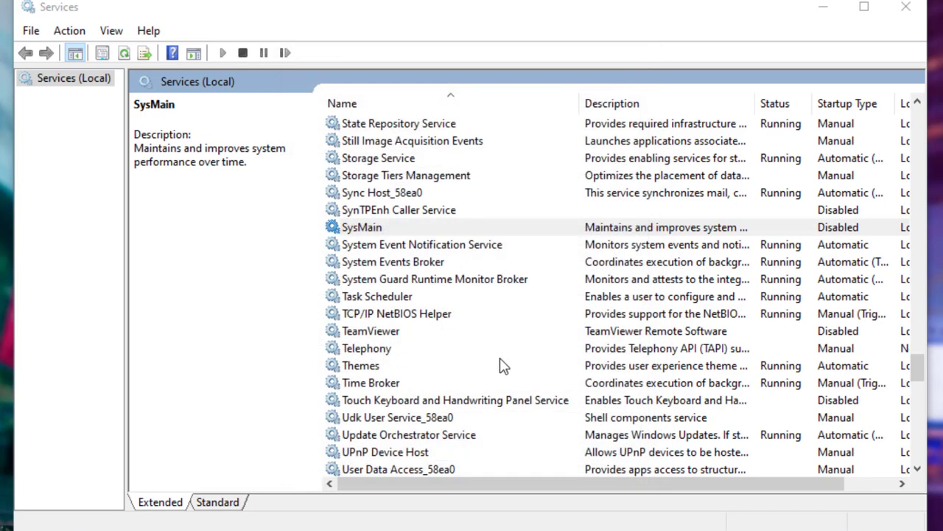
Set the startup type of the Adobe Acrobat Update Service to Disabled, apply it, and close the Services console.
scroll(442, 332, "up", 15)
left_click(400, 297)
key("Home")
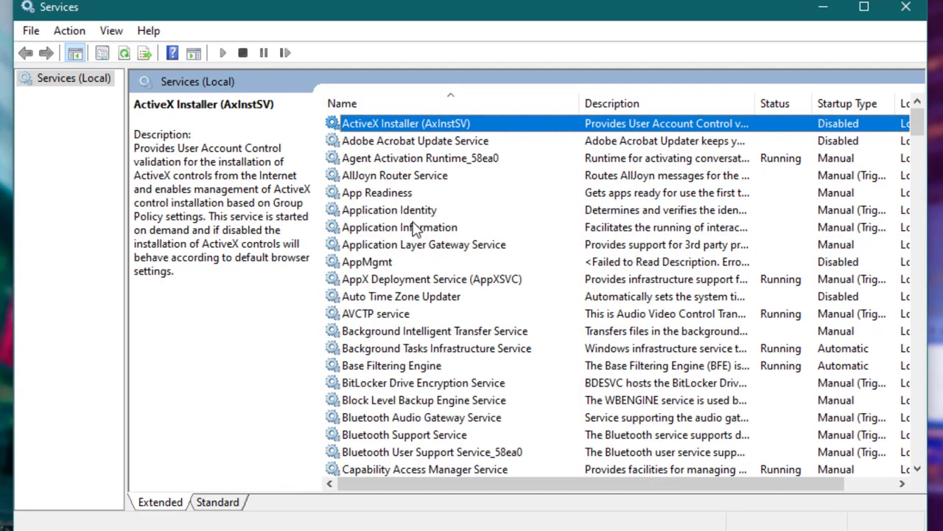
left_click(430, 144)
double_click(431, 144)
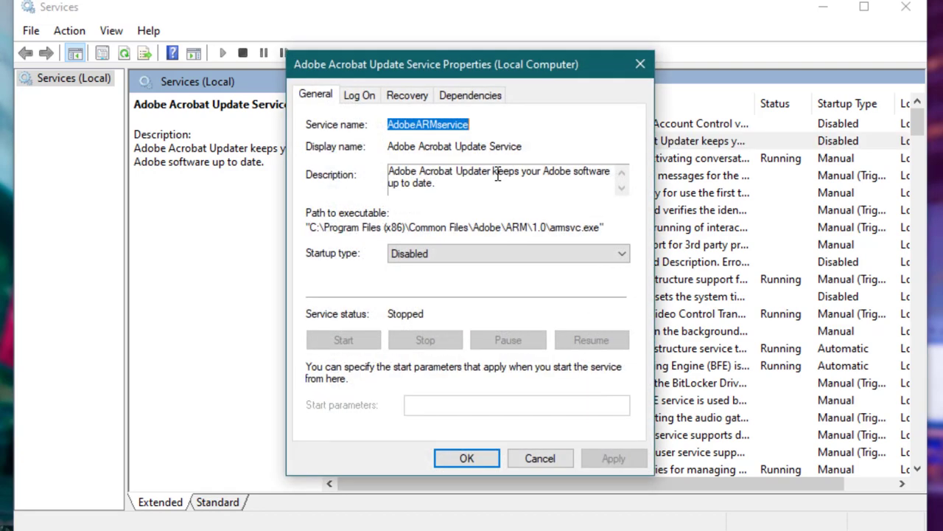
left_click(460, 253)
left_click(450, 309)
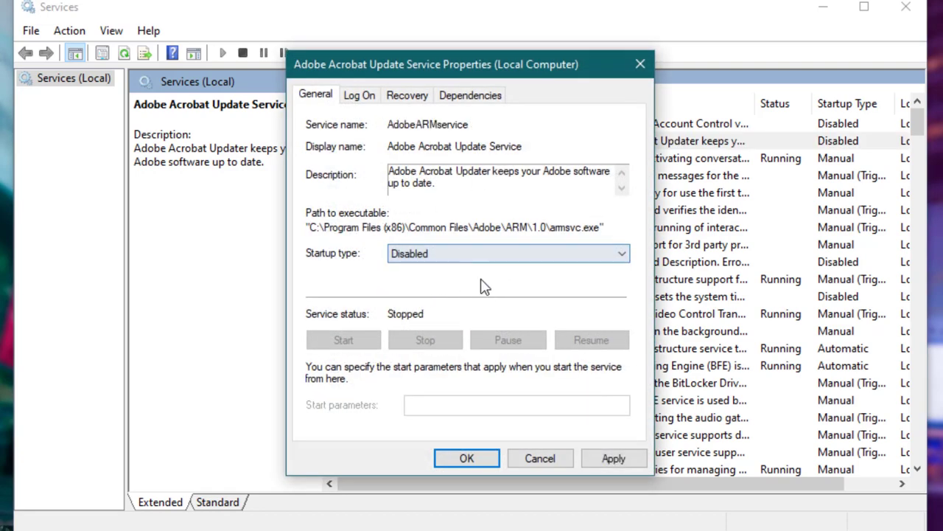
left_click(608, 461)
left_click(518, 465)
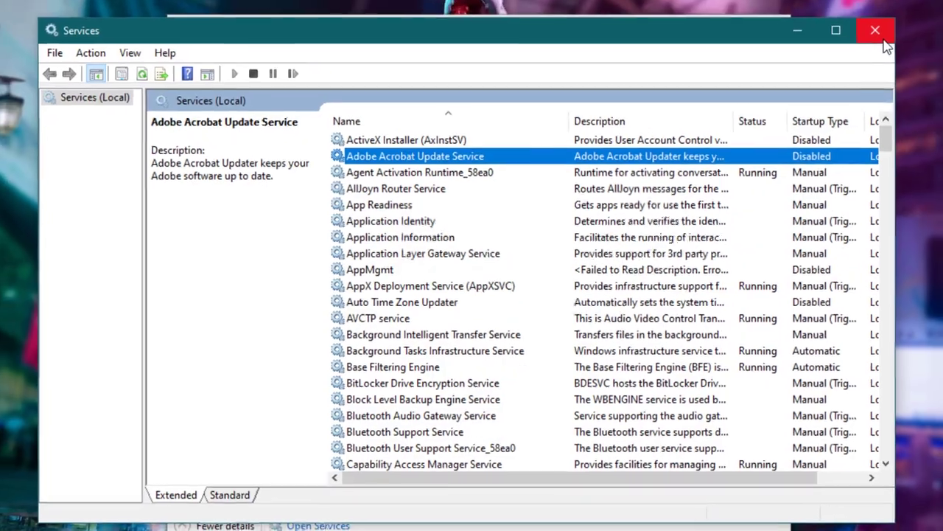
left_click(906, 7)
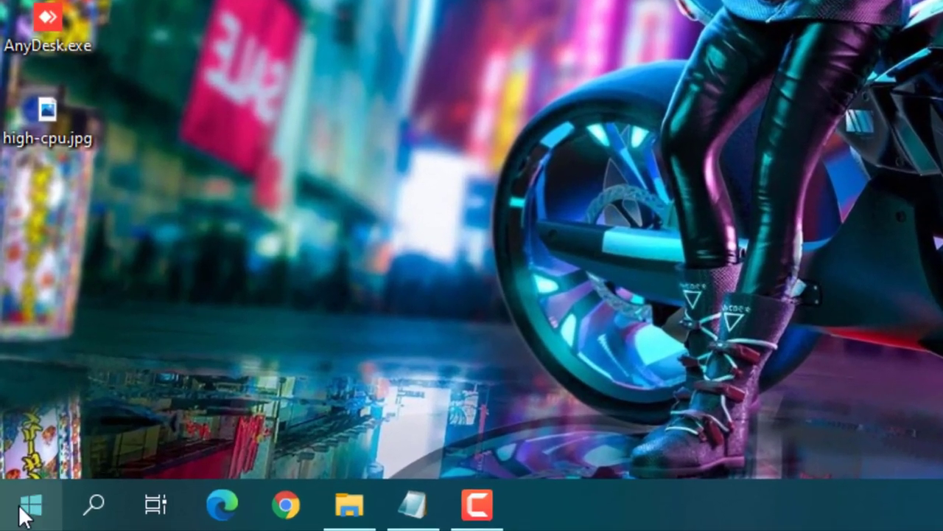
Launch the Registry Editor by running regedit from the Run dialog.
right_click(29, 507)
left_click(75, 379)
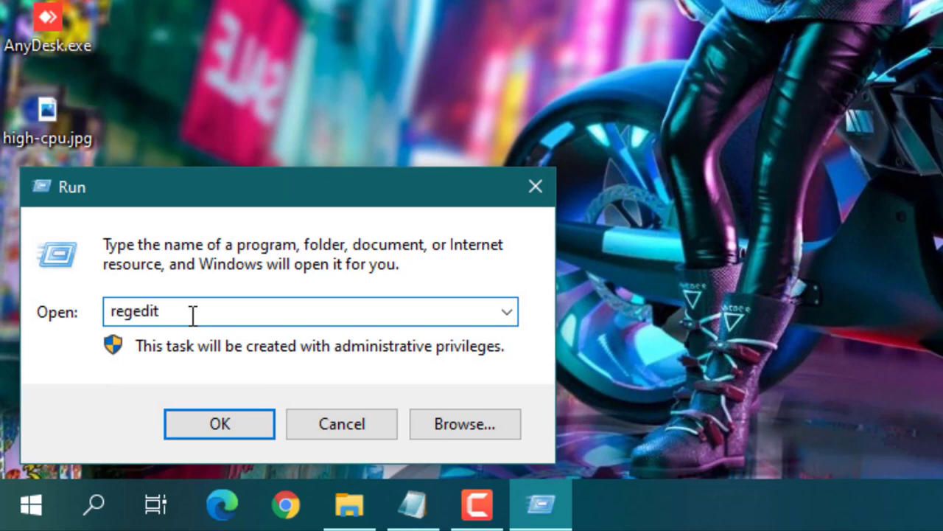
left_click(221, 425)
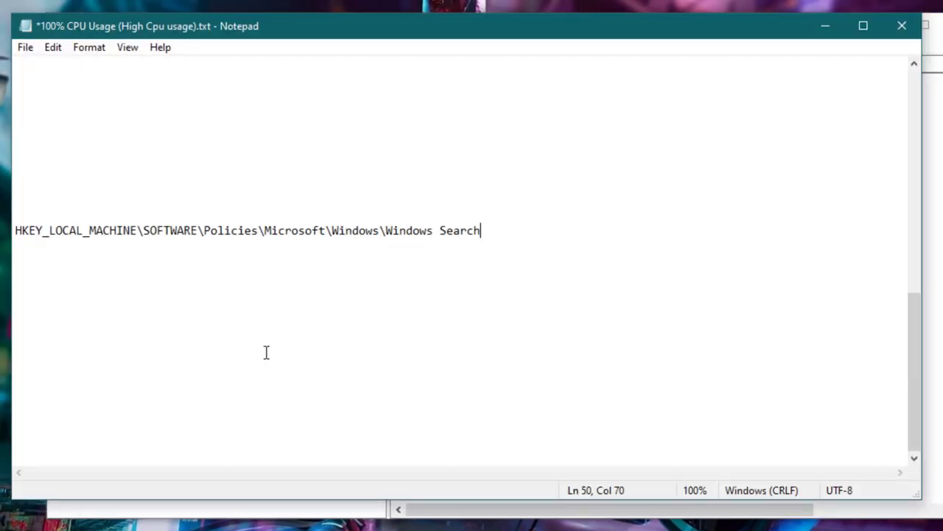
Copy the registry path HKEY_LOCAL_MACHINE\SOFTWARE\Policies\Microsoft\Windows\Windows Search from the Notepad text file.
left_click_drag(489, 226, 245, 225)
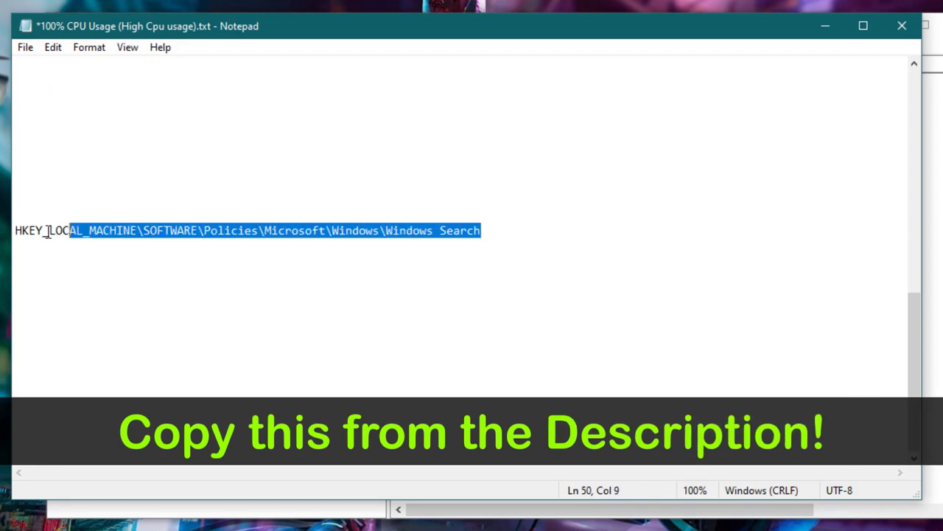
left_click_drag(48, 231, 16, 233)
right_click(16, 237)
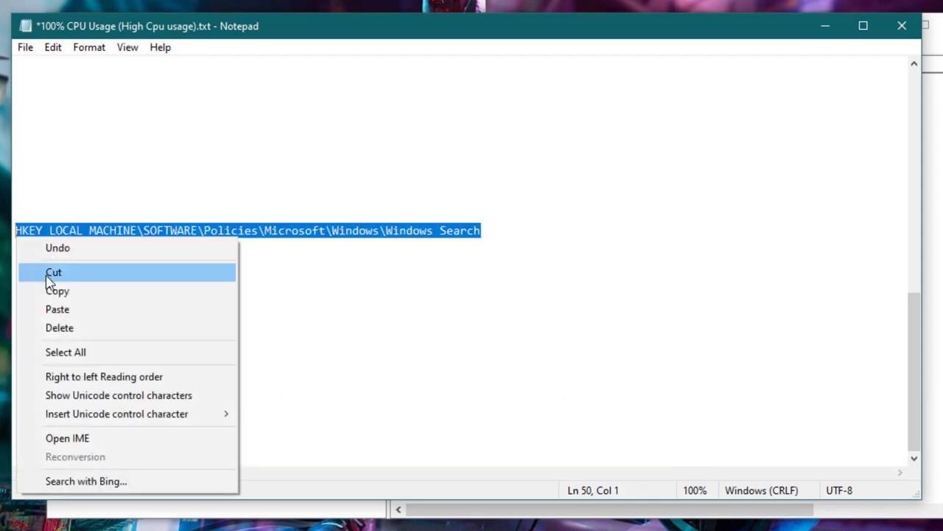
left_click(53, 291)
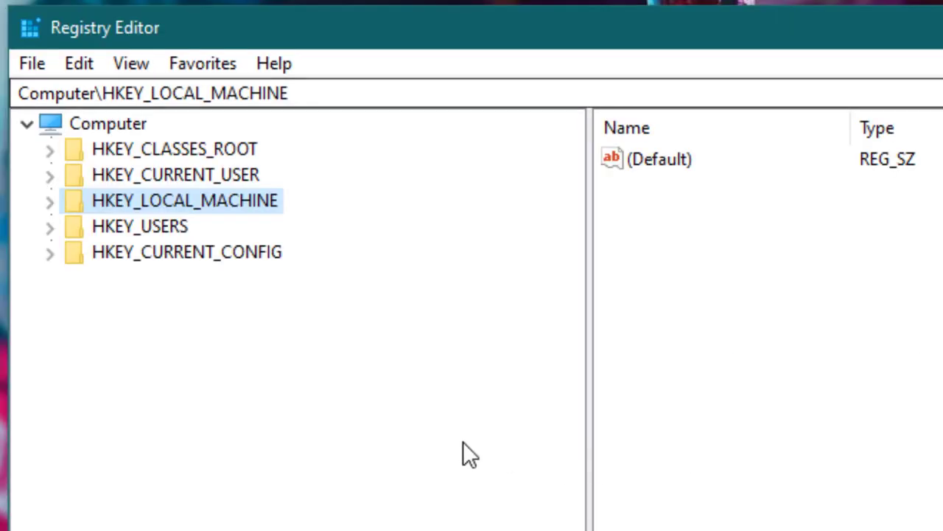
Go to the copied Windows Search policy path in the Registry Editor.
left_click_drag(356, 93, 16, 93)
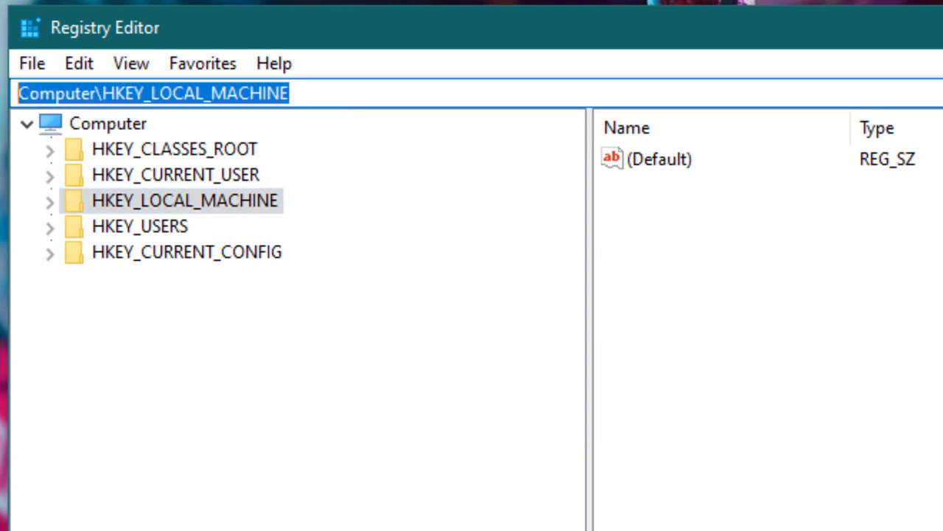
key("ctrl+v")
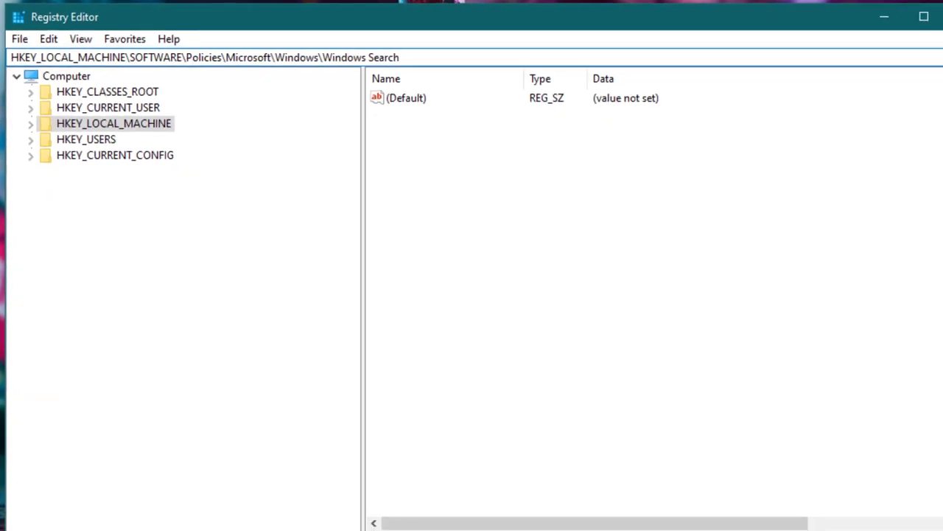
key("Return")
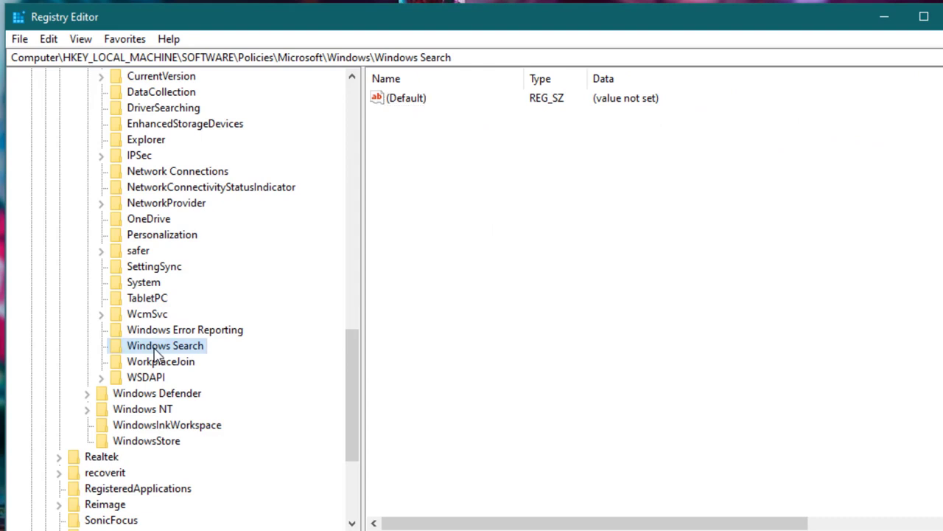
Create a DWORD (32-bit) value named AllowCortana in the Windows Search key.
right_click(393, 162)
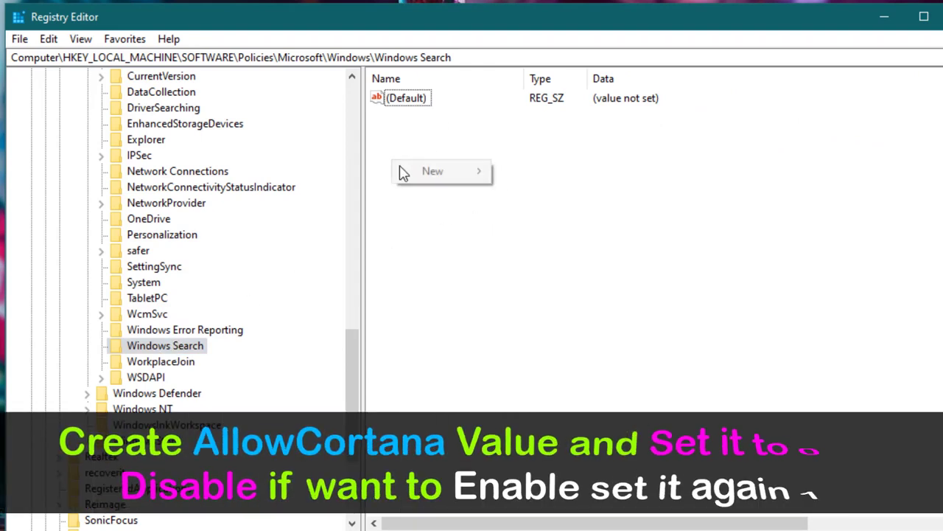
mouse_move(441, 174)
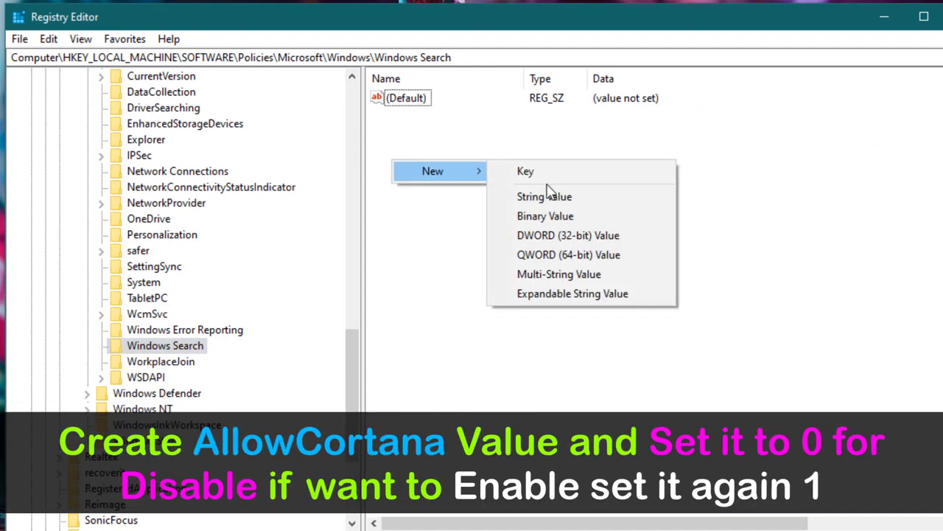
left_click(542, 239)
type("AllowCortana")
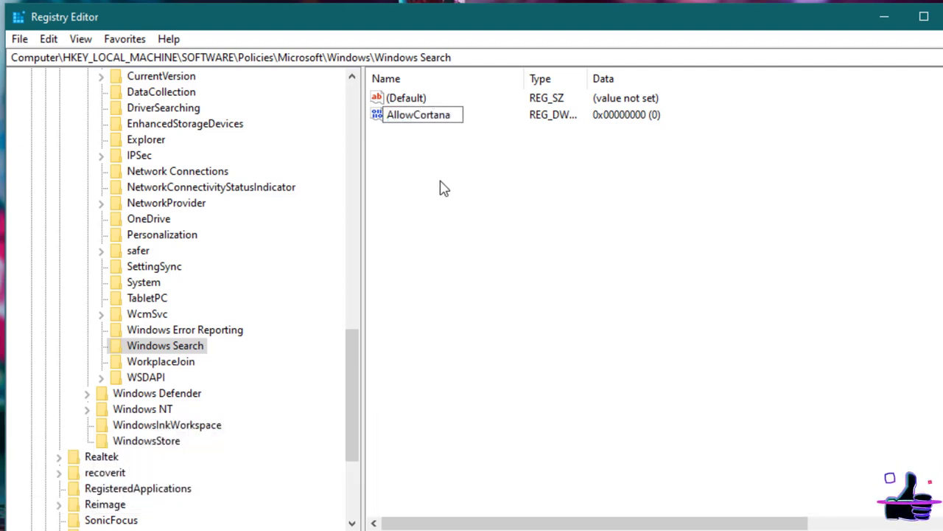
key("Return")
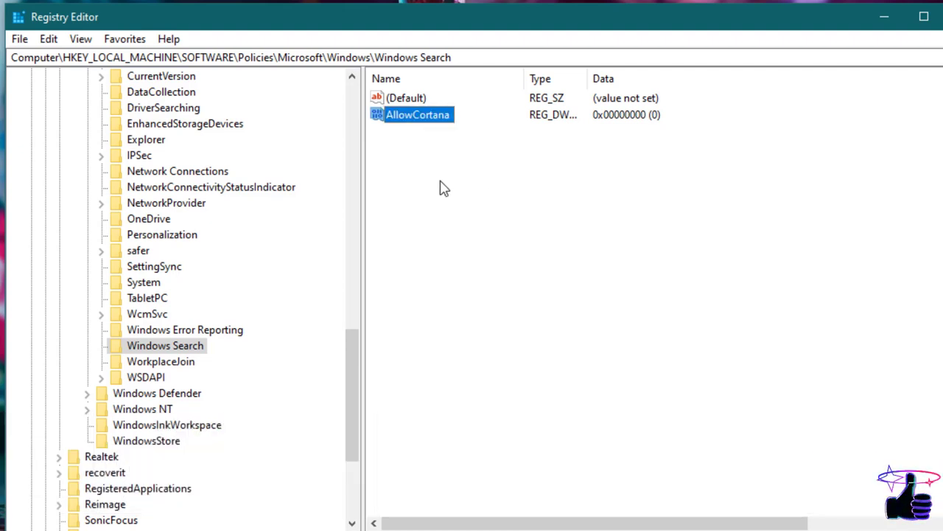
Open the AllowCortana value for editing and accept 0 as its hexadecimal value data.
left_click(462, 127)
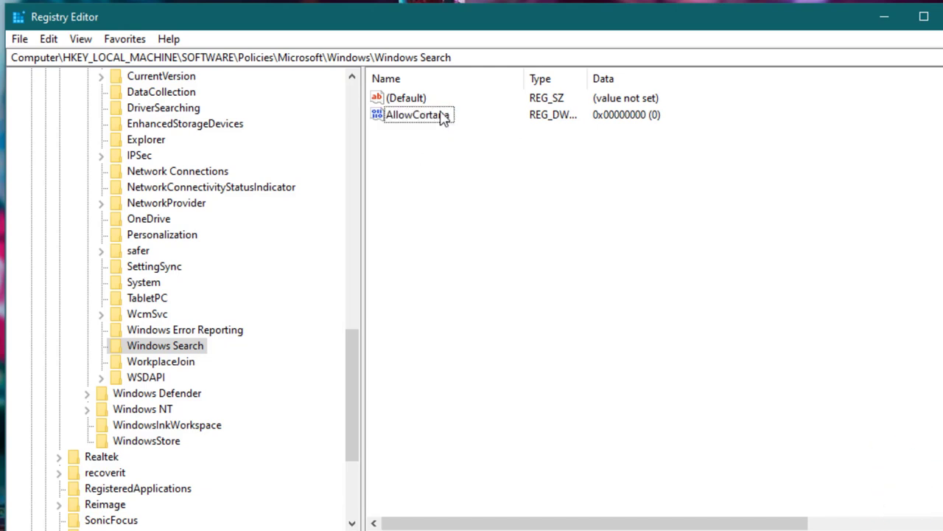
double_click(444, 117)
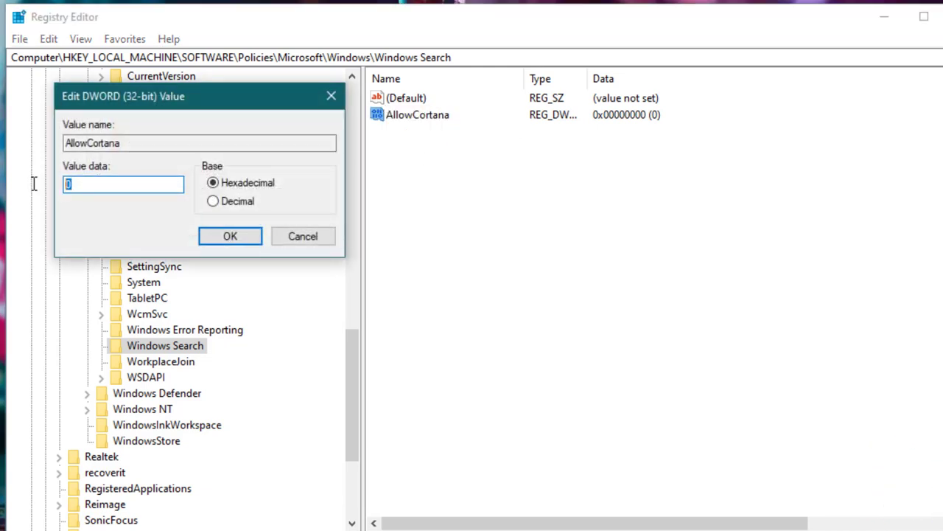
left_click(211, 239)
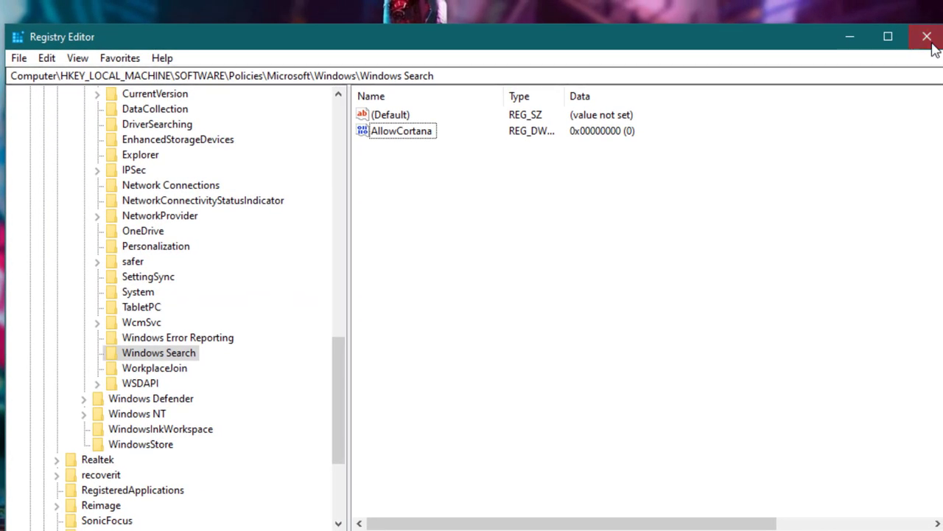
Close the Registry Editor and refresh the desktop.
left_click(927, 37)
right_click(495, 111)
left_click(527, 160)
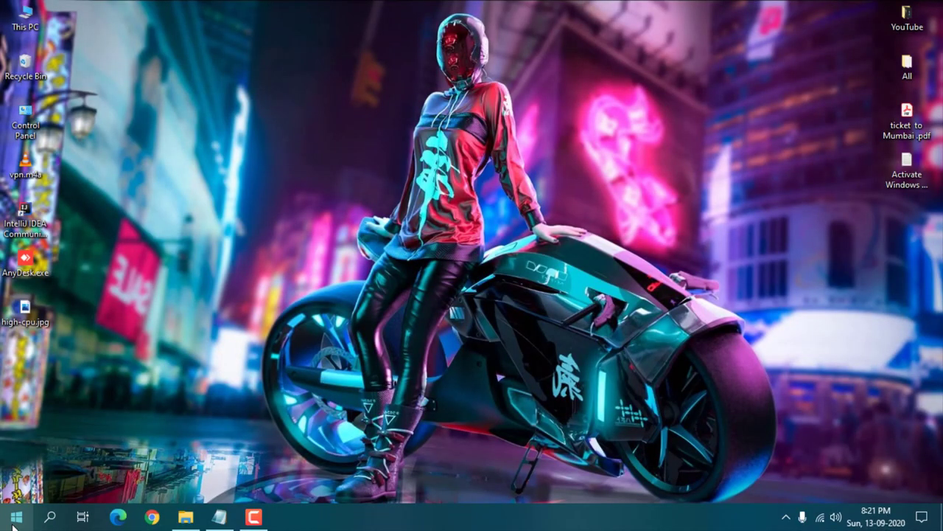
Open the Privacy section of Windows Settings and turn off all four General privacy options.
left_click(15, 517)
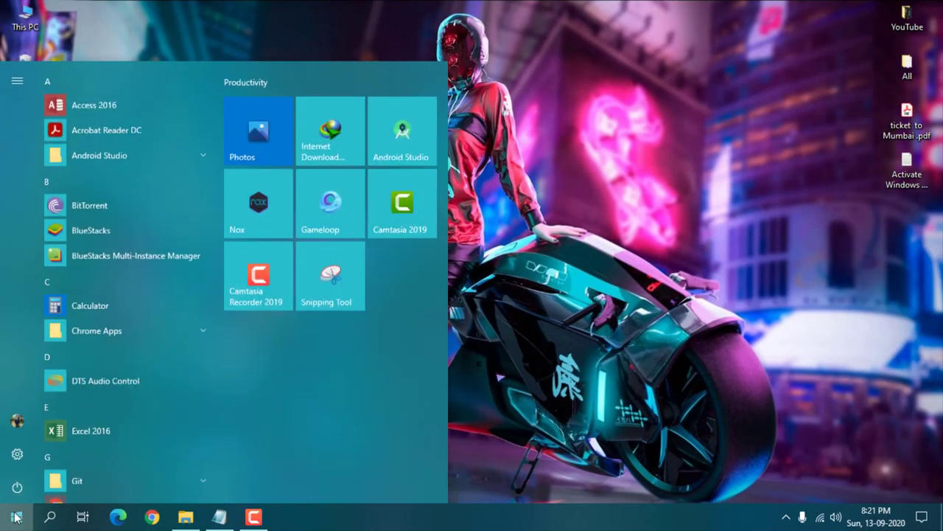
left_click(12, 455)
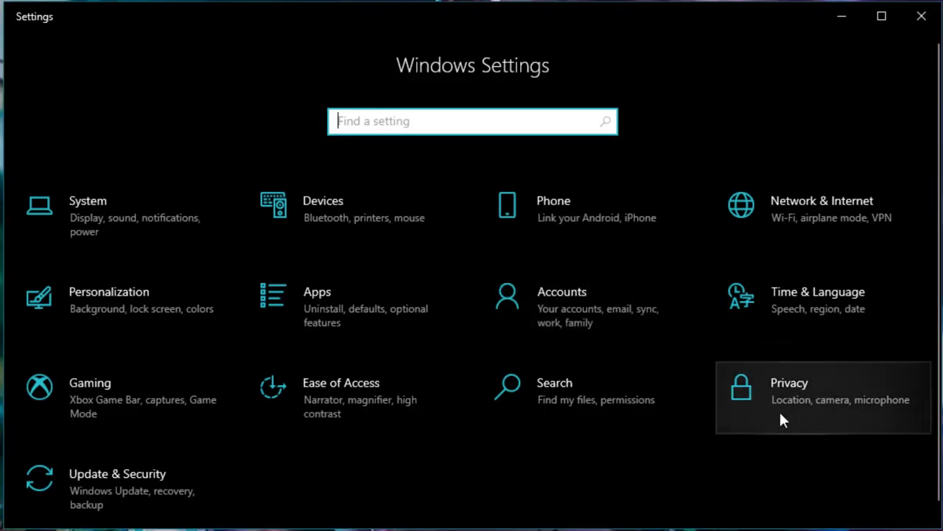
left_click(778, 391)
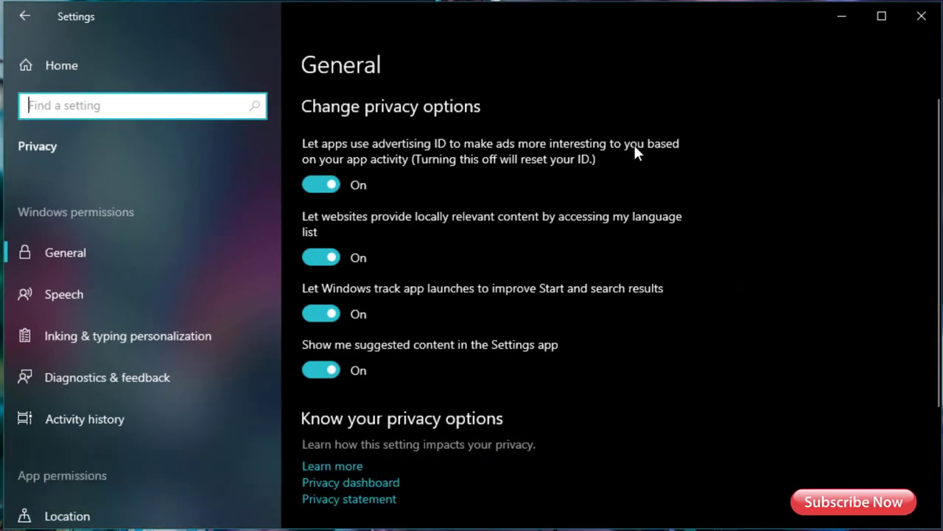
left_click(324, 186)
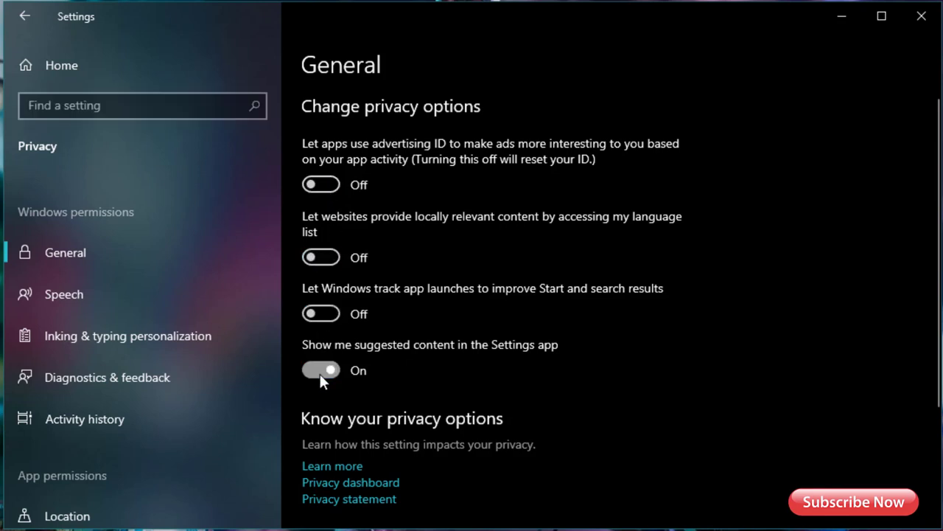
scroll(381, 290, "down", 3)
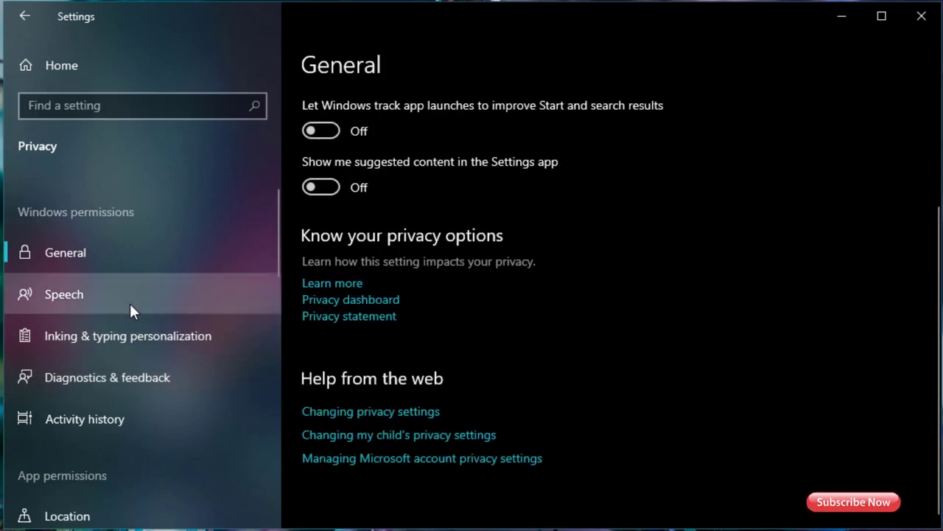
Turn off online speech recognition and the inking and typing personalization in the Privacy settings.
left_click(130, 303)
left_click(313, 289)
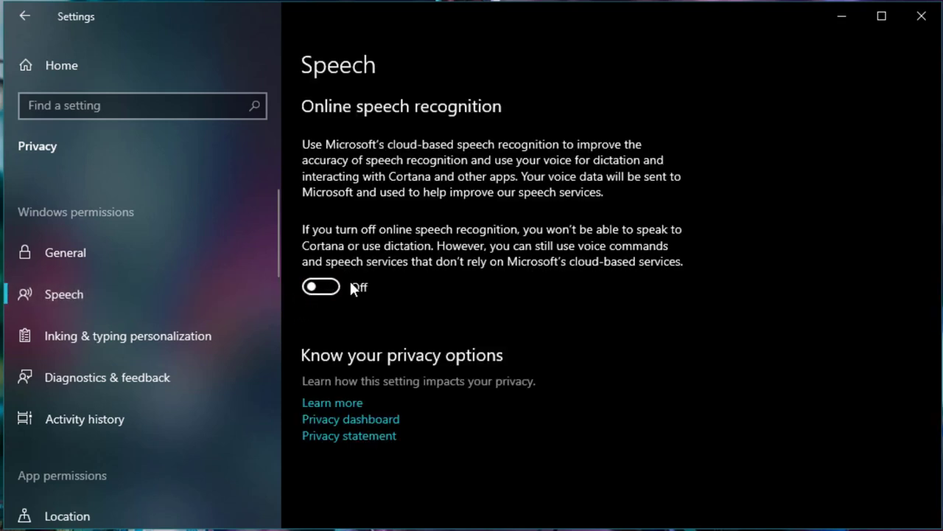
left_click(165, 347)
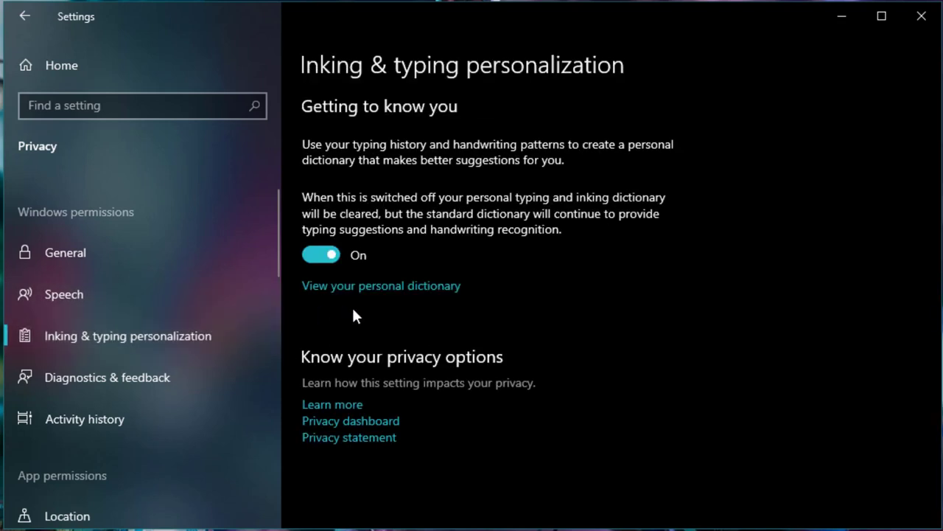
left_click(325, 255)
Turn off apps' access to the location in the Location privacy settings.
left_click(221, 377)
left_click(136, 456)
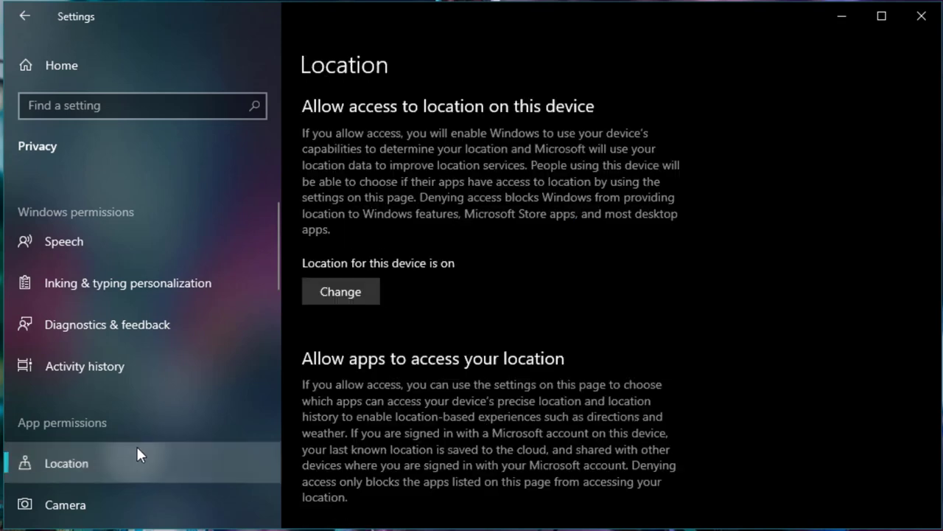
scroll(393, 421, "down", 3)
left_click(318, 384)
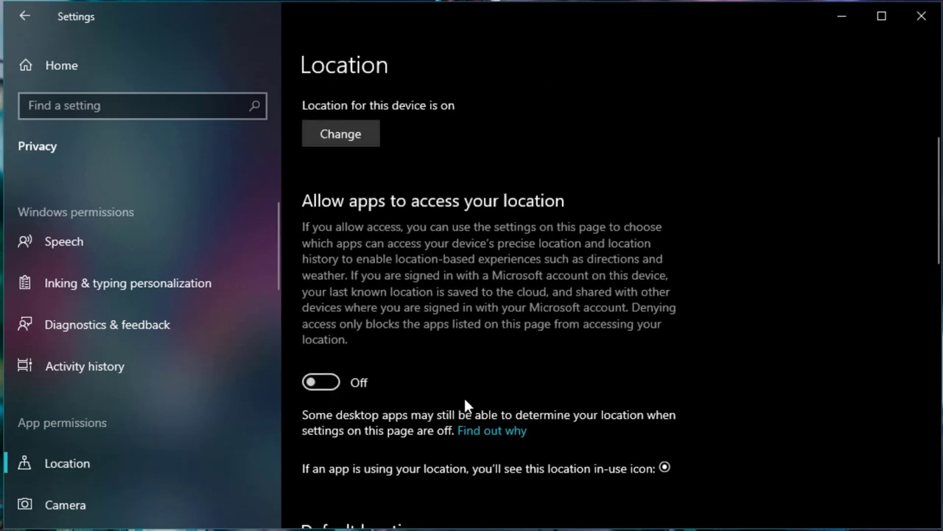
Clear the location history stored on this device in the Location privacy settings.
scroll(383, 402, "down", 5)
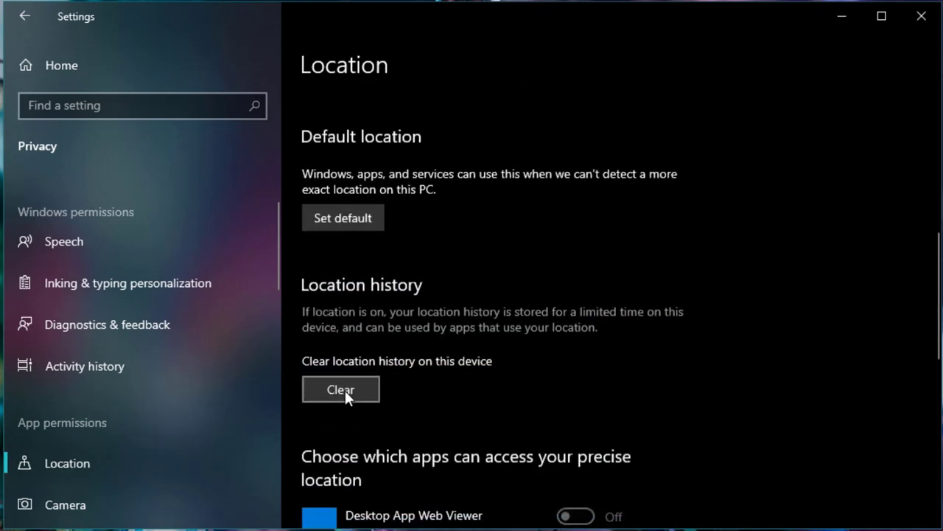
left_click(345, 390)
scroll(420, 368, "down", 3)
scroll(135, 347, "down", 3)
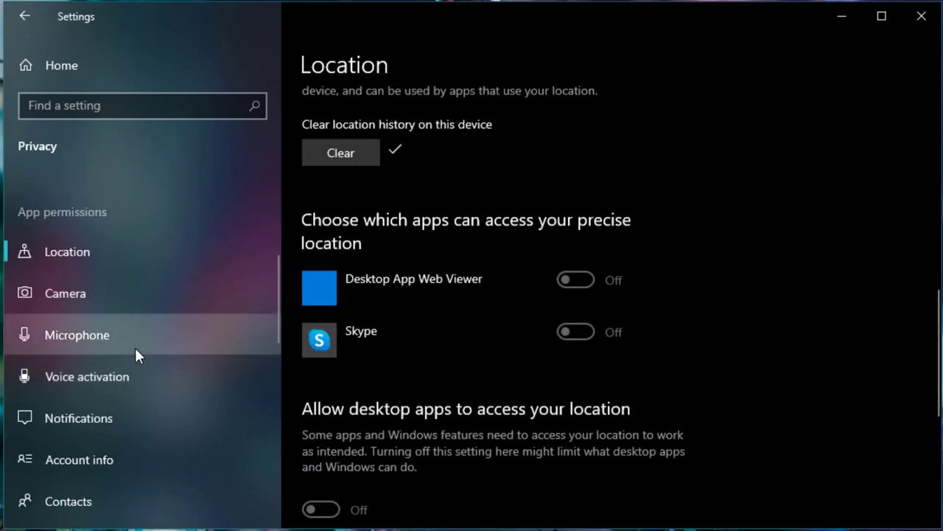
In the Camera privacy settings, switch camera access for Microsoft Store and Microsoft Photos on and back off.
left_click(129, 289)
scroll(372, 416, "down", 3)
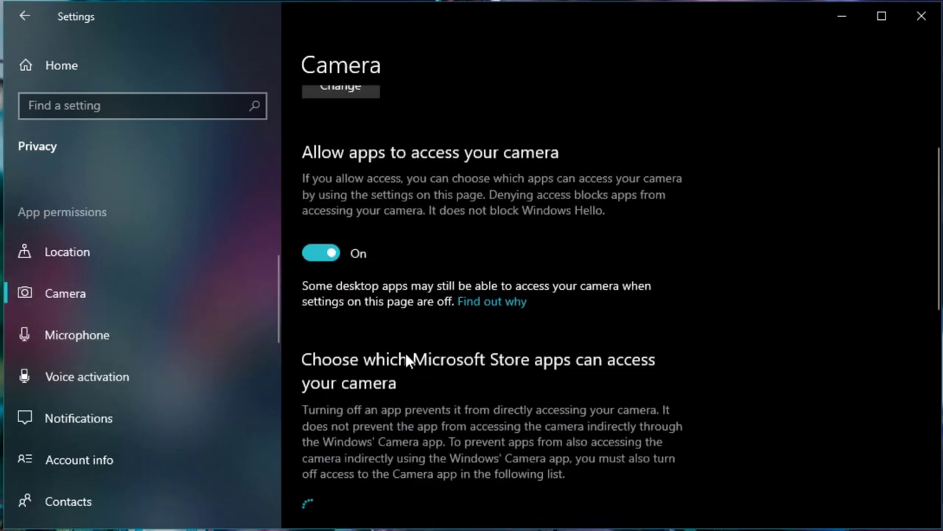
scroll(436, 302, "down", 5)
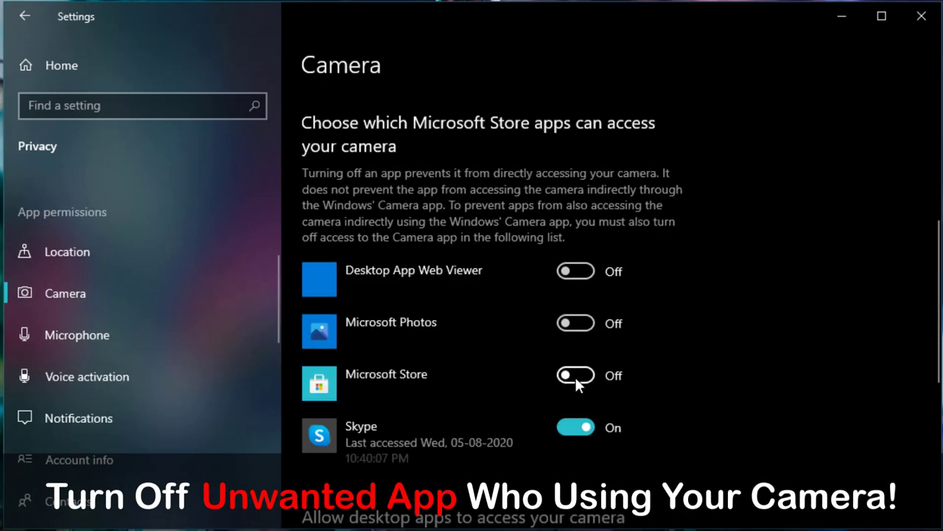
left_click(575, 375)
left_click(575, 375)
left_click(579, 325)
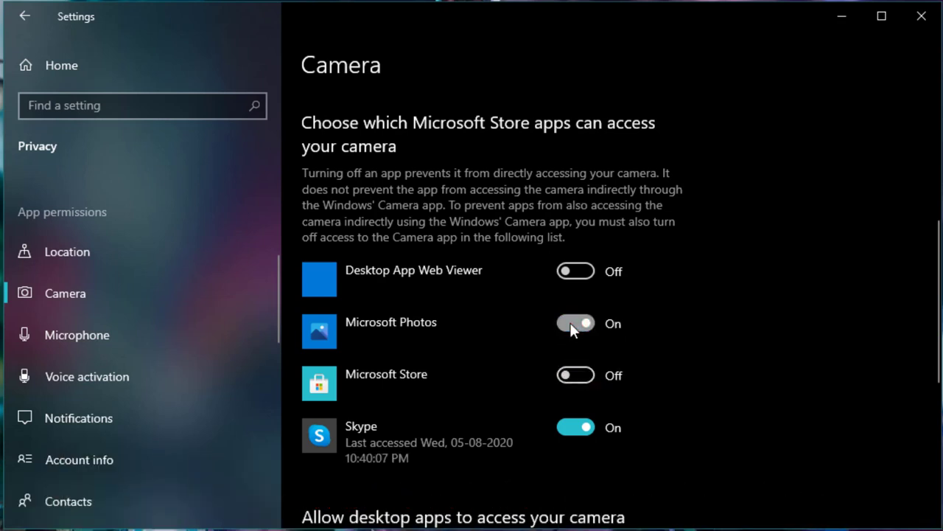
left_click(571, 323)
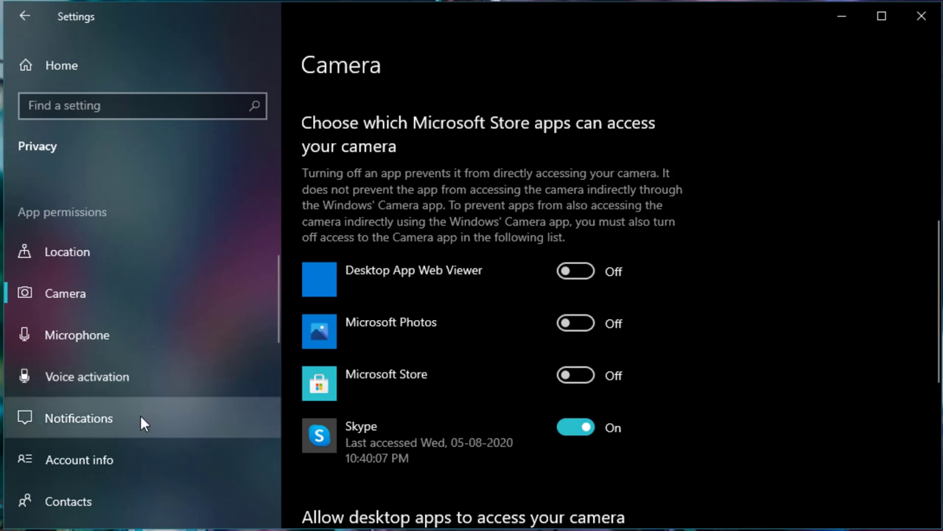
Turn off microphone access for Microsoft Store, Microsoft Photos and Desktop App Web Viewer in the Microphone privacy settings.
left_click(137, 336)
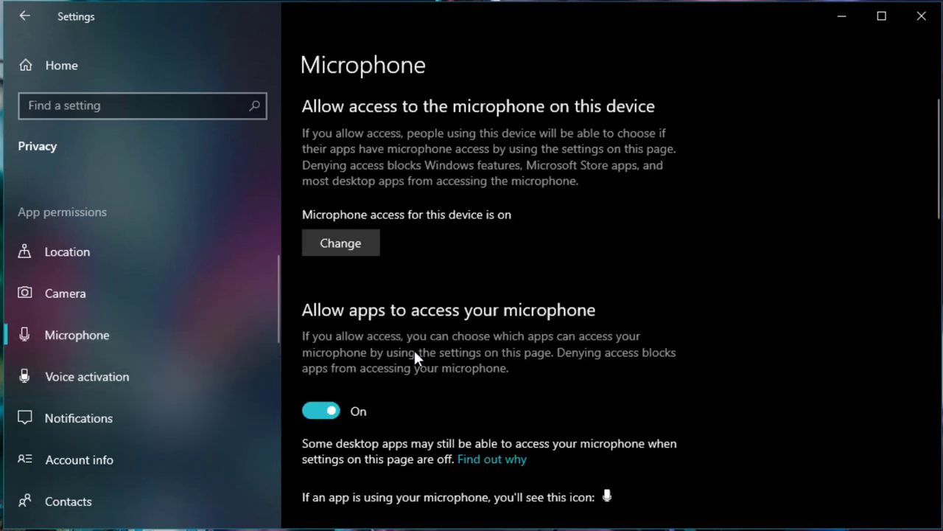
scroll(412, 350, "down", 5)
scroll(411, 356, "down", 3)
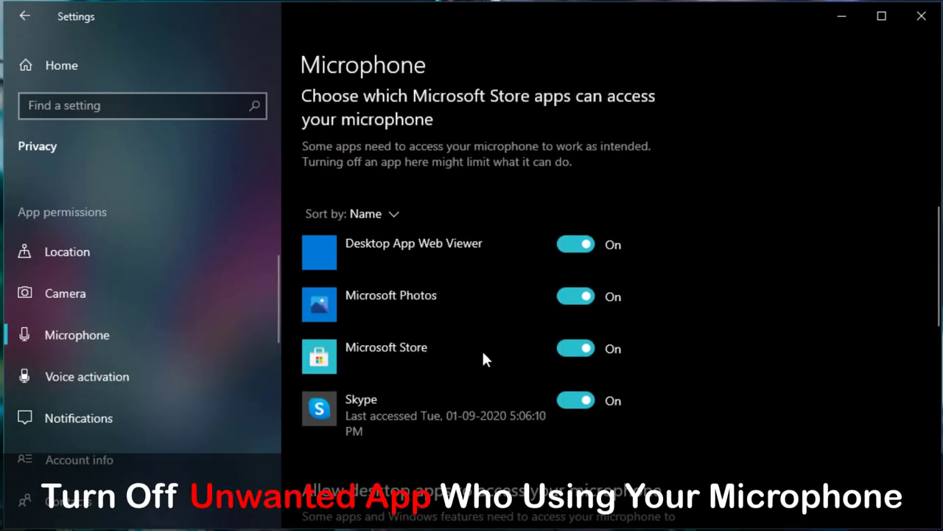
left_click(578, 350)
left_click(575, 299)
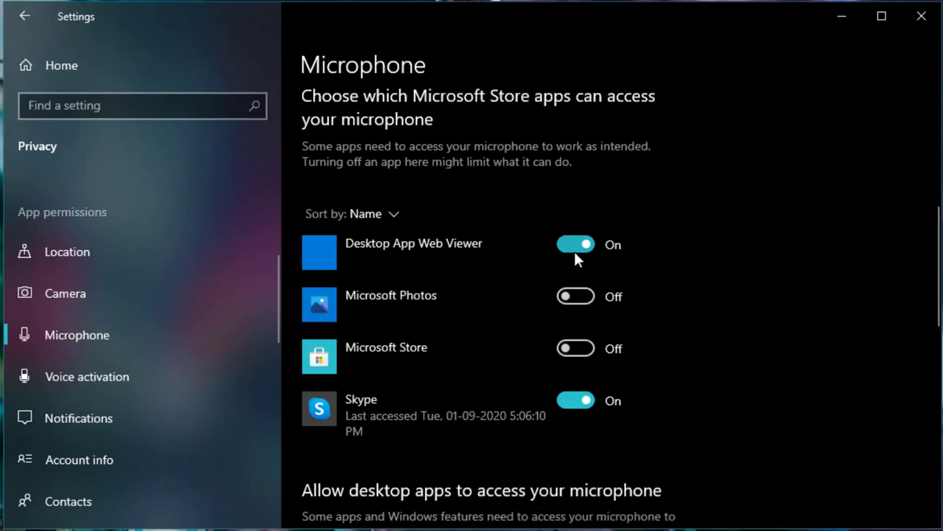
left_click(574, 247)
Turn off apps' access to notifications in the Notifications privacy settings.
left_click(256, 391)
left_click(108, 426)
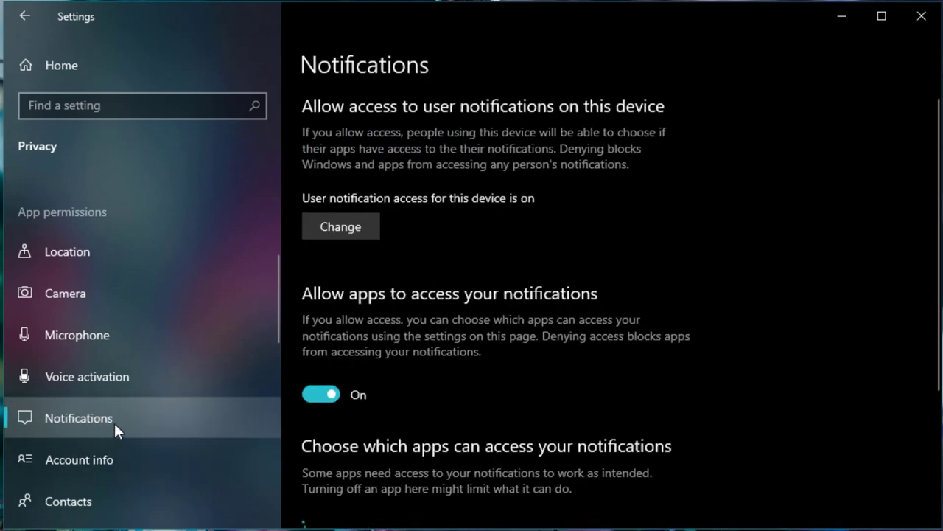
scroll(399, 365, "down", 2)
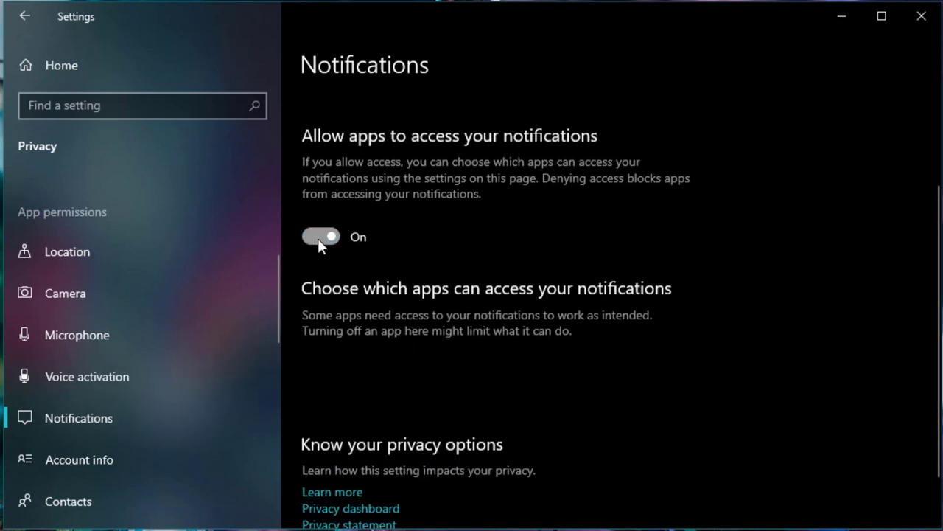
scroll(115, 437, "down", 2)
Turn off apps' permission to make phone calls in the Phone calls privacy settings.
left_click(115, 438)
left_click(109, 479)
scroll(125, 443, "down", 3)
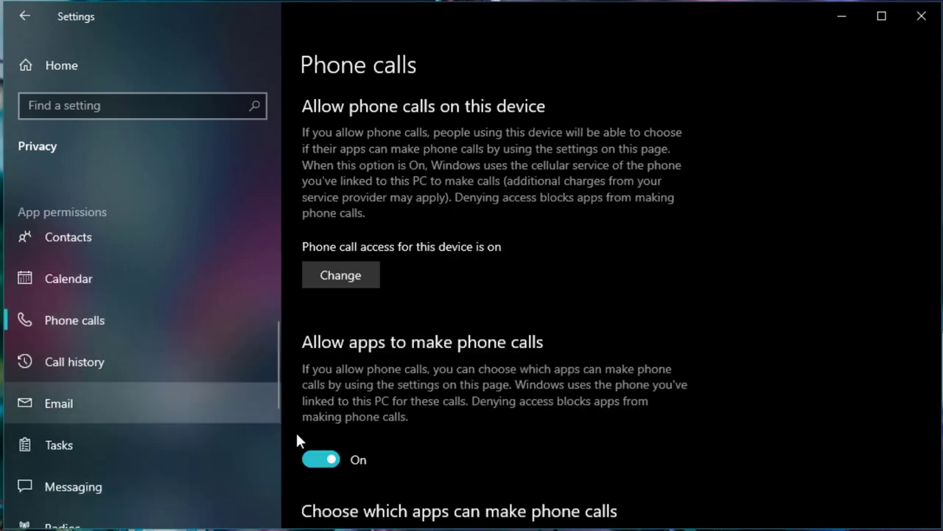
left_click(321, 459)
scroll(429, 406, "down", 4)
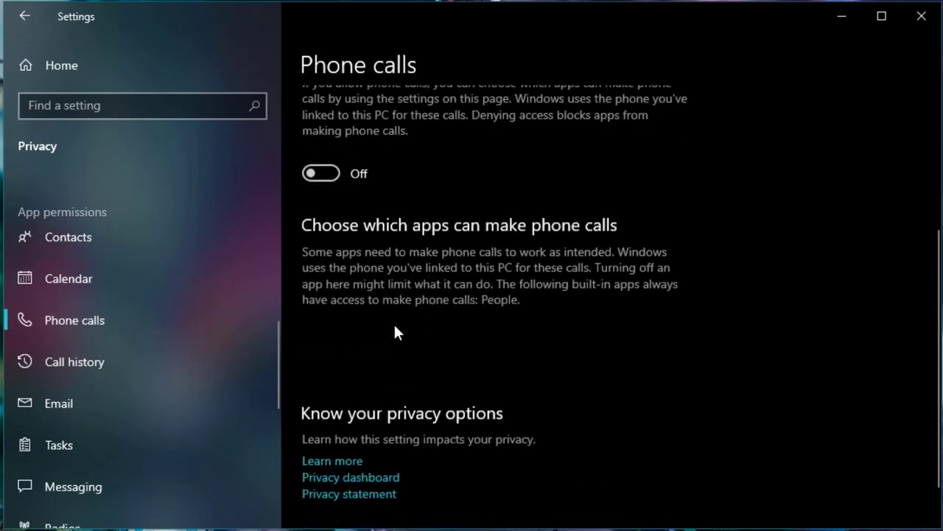
Turn off apps' access to the call history in the Call history privacy settings.
left_click(104, 361)
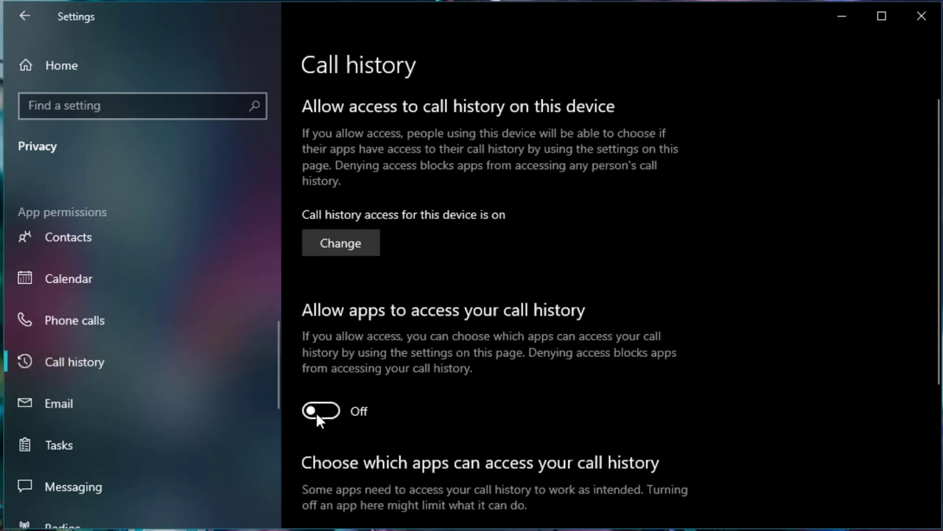
scroll(375, 315, "down", 3)
left_click(332, 182)
left_click(331, 180)
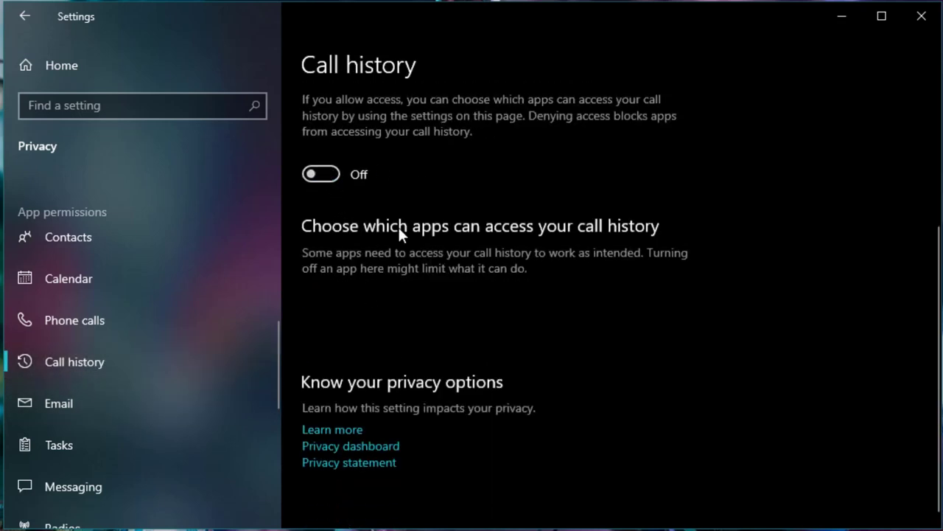
Turn off apps' access to email and to tasks in their respective privacy settings.
left_click(144, 417)
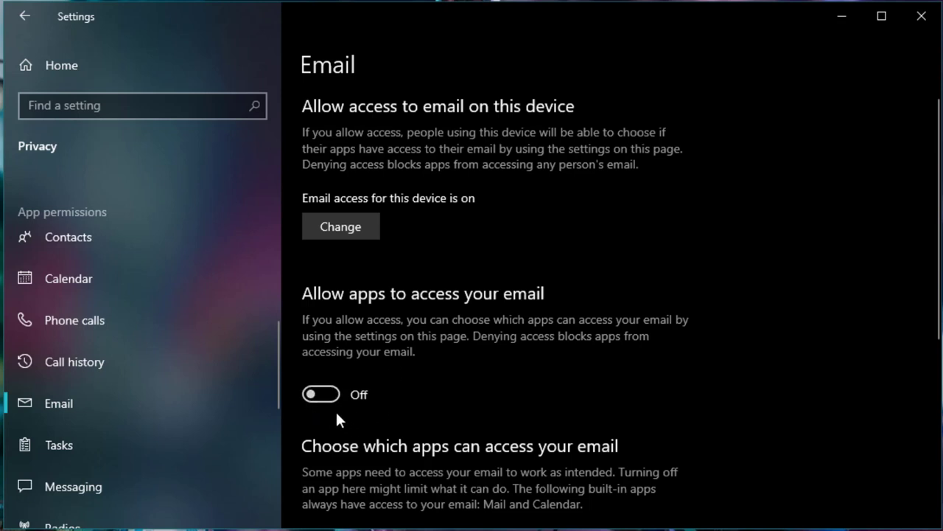
scroll(400, 316, "down", 3)
left_click(122, 442)
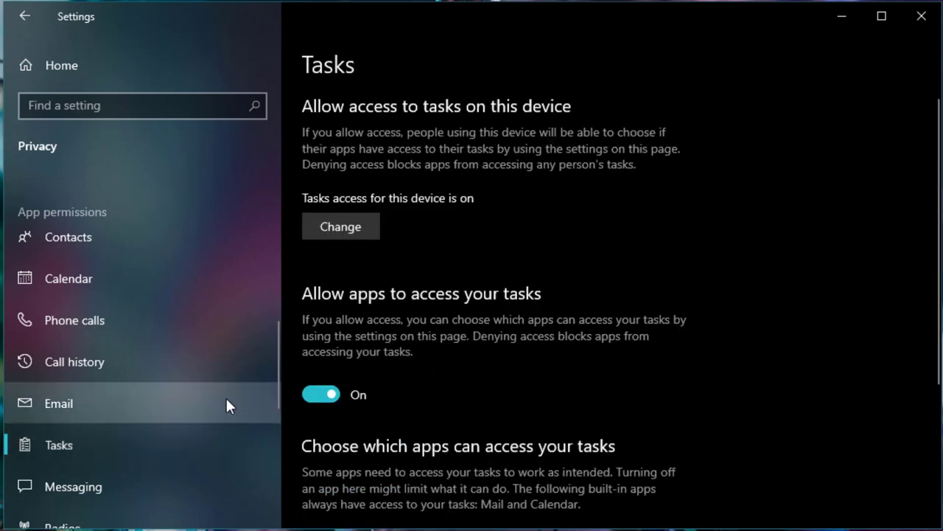
scroll(381, 393, "down", 1)
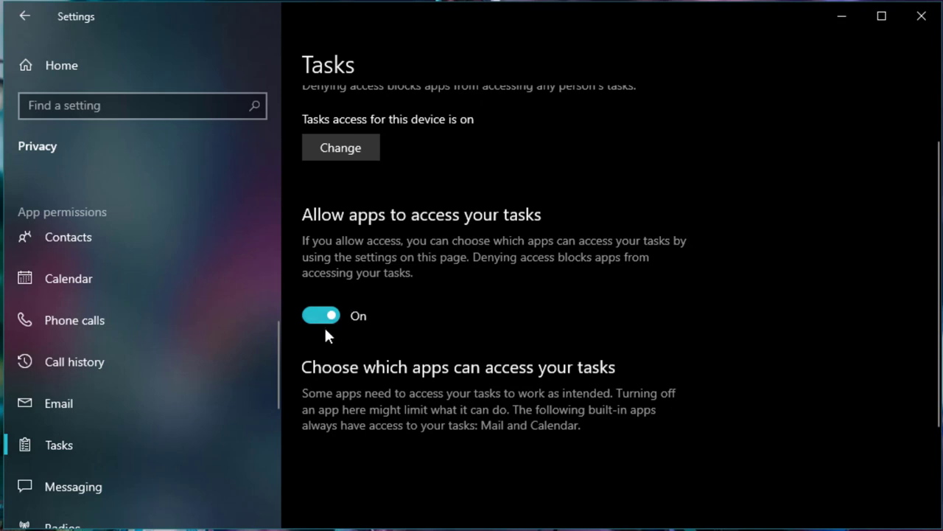
scroll(379, 367, "down", 2)
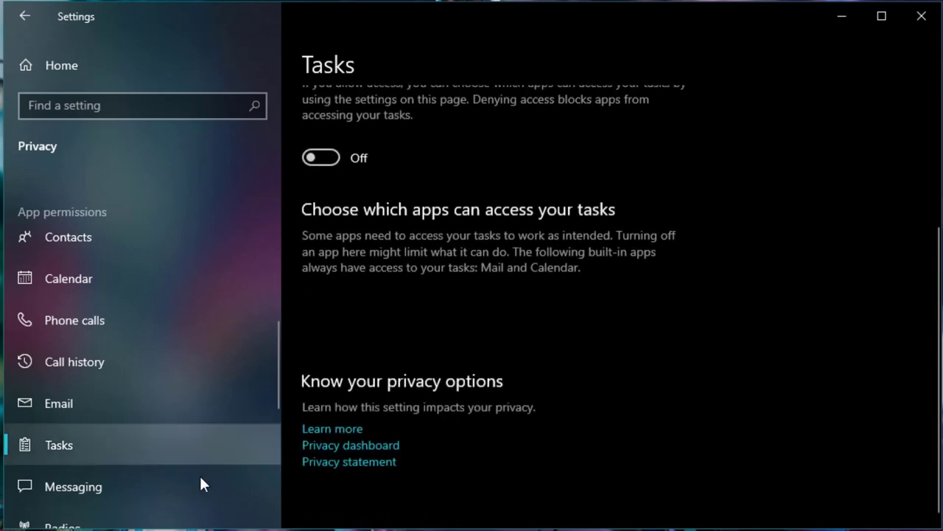
Turn off apps' permission to read or send messages and to control device radios in the privacy settings.
left_click(176, 482)
scroll(197, 410, "down", 2)
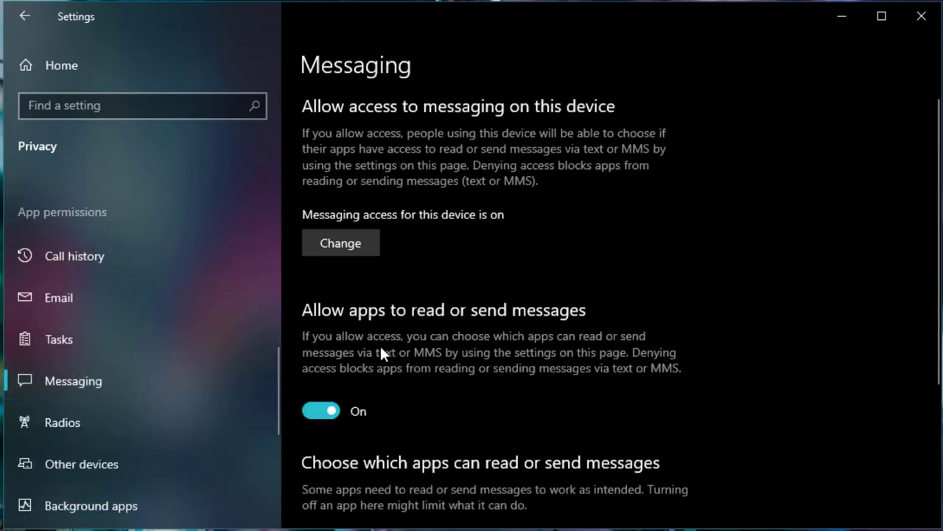
scroll(440, 406, "down", 3)
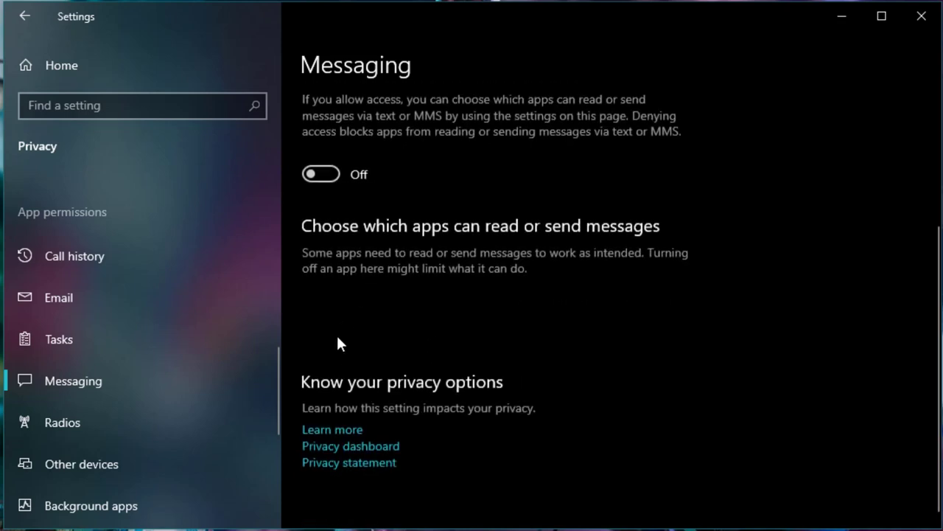
left_click(133, 428)
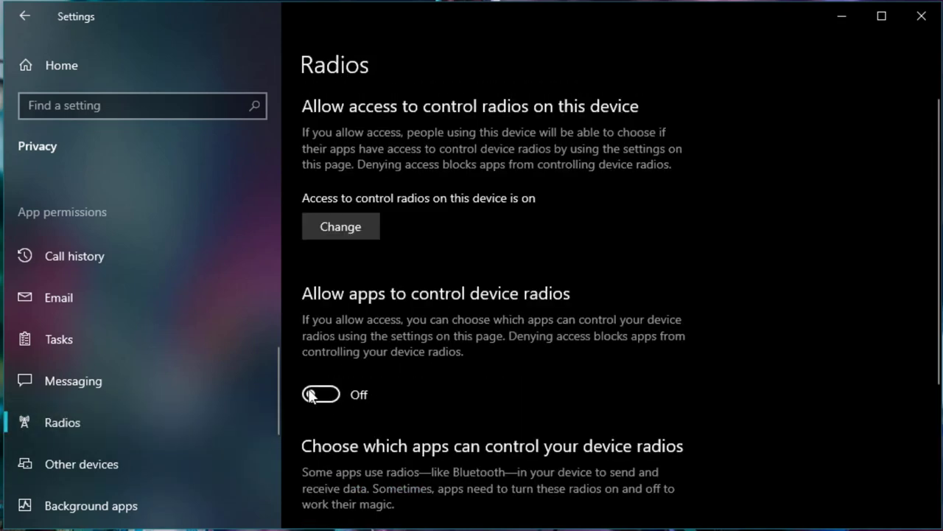
Stop Calculator, Microsoft Photos, Microsoft Store and Settings from running in the background in the Background apps privacy settings.
left_click(171, 462)
scroll(148, 420, "down", 2)
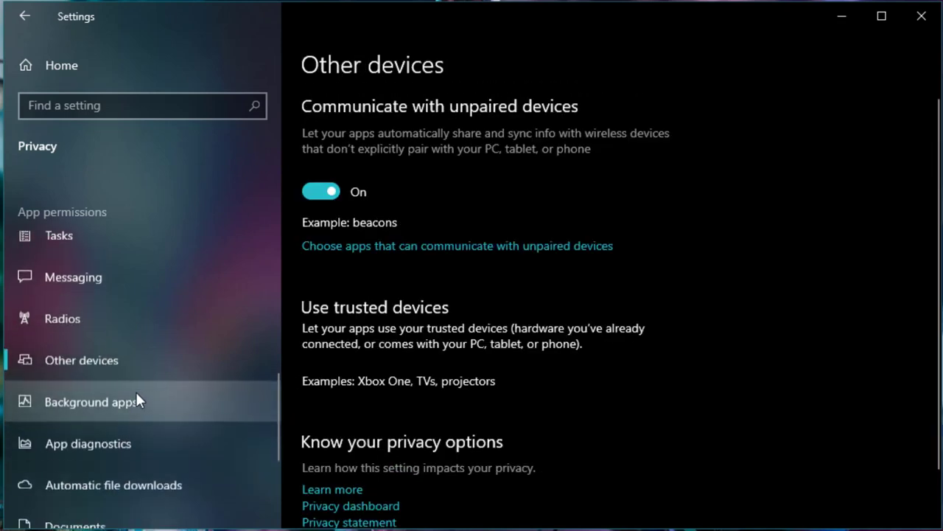
left_click(119, 405)
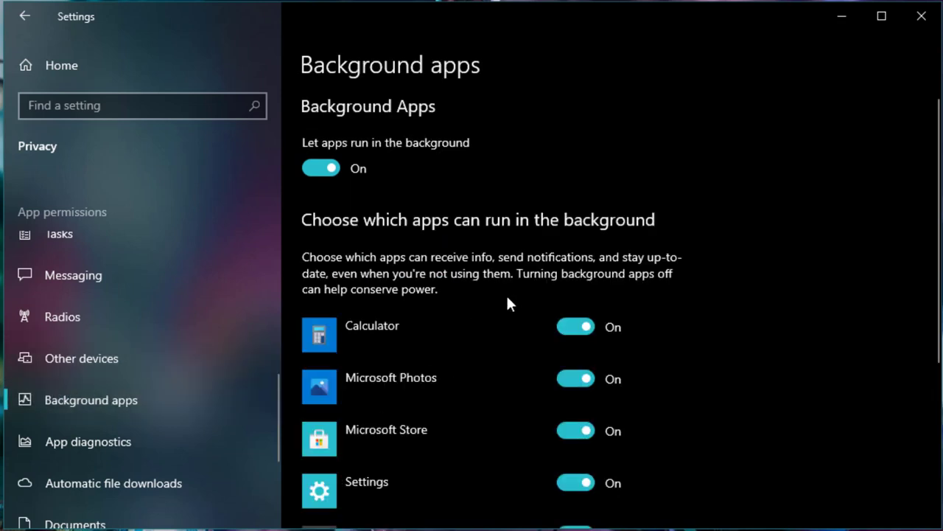
scroll(532, 349, "down", 3)
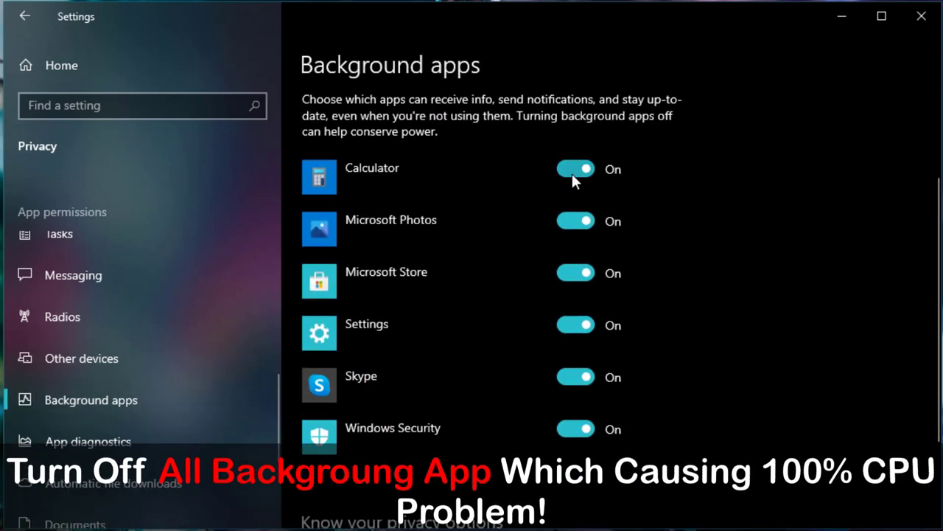
left_click(573, 172)
left_click(582, 222)
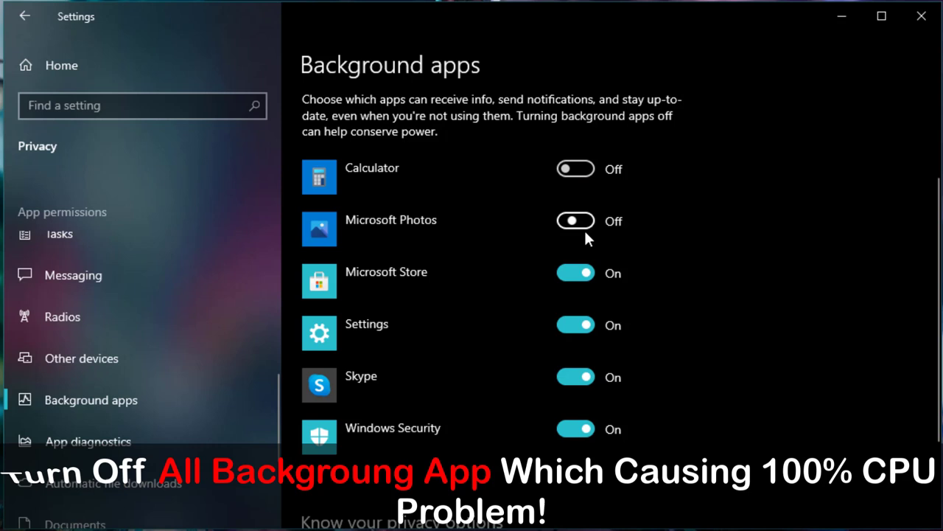
left_click(579, 273)
left_click(566, 325)
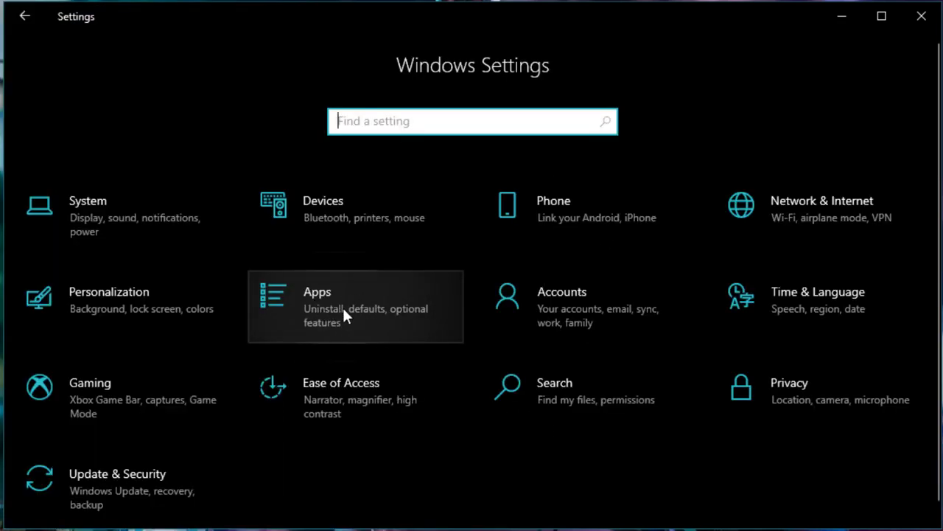
Review the installed programs in Apps & features for unused ones, expanding the Google Chrome entry to see its uninstall option.
left_click(342, 308)
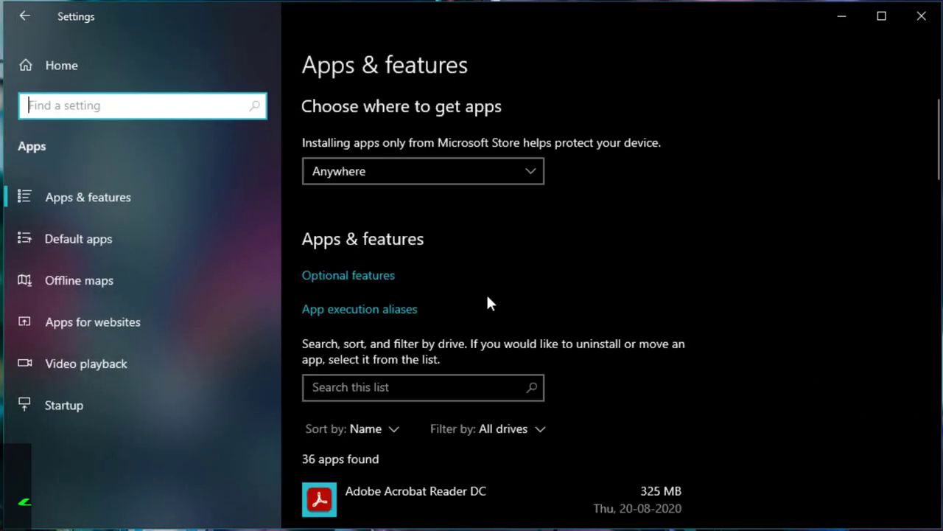
scroll(488, 301, "down", 5)
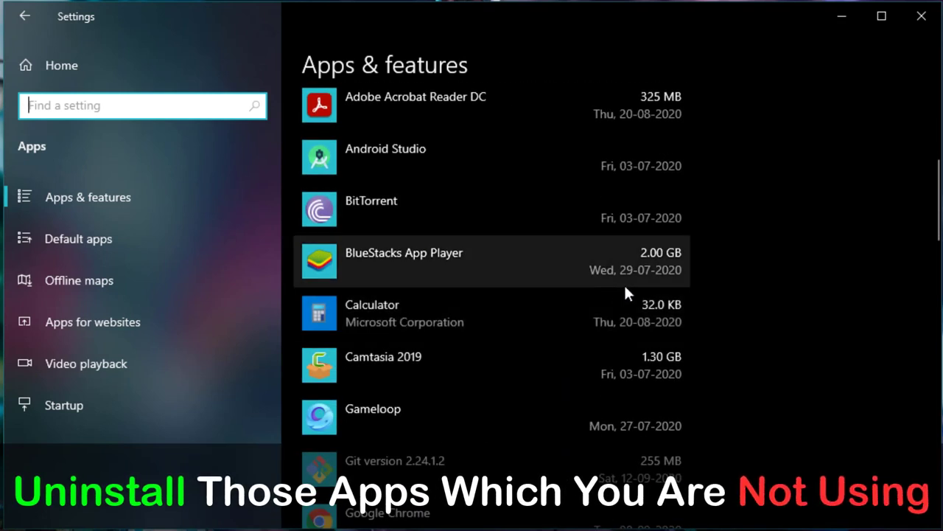
scroll(624, 283, "down", 3)
scroll(630, 266, "down", 2)
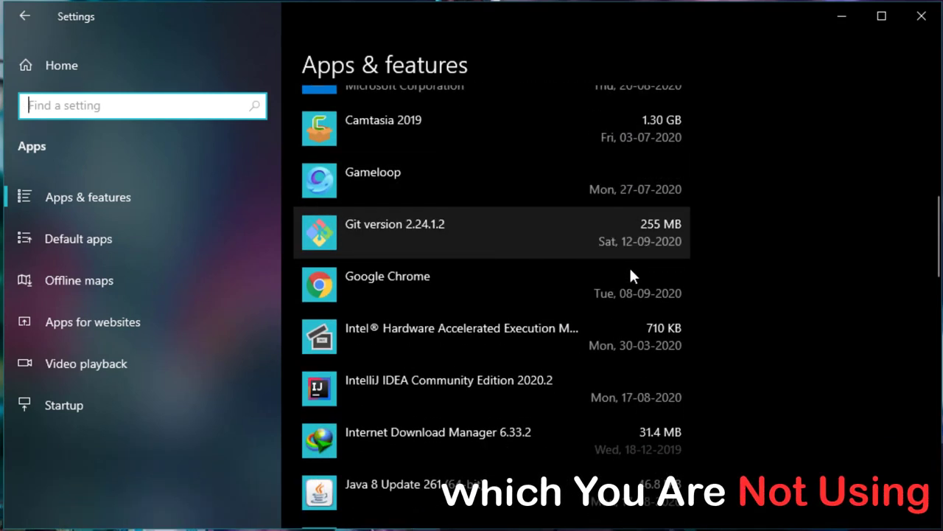
left_click(631, 268)
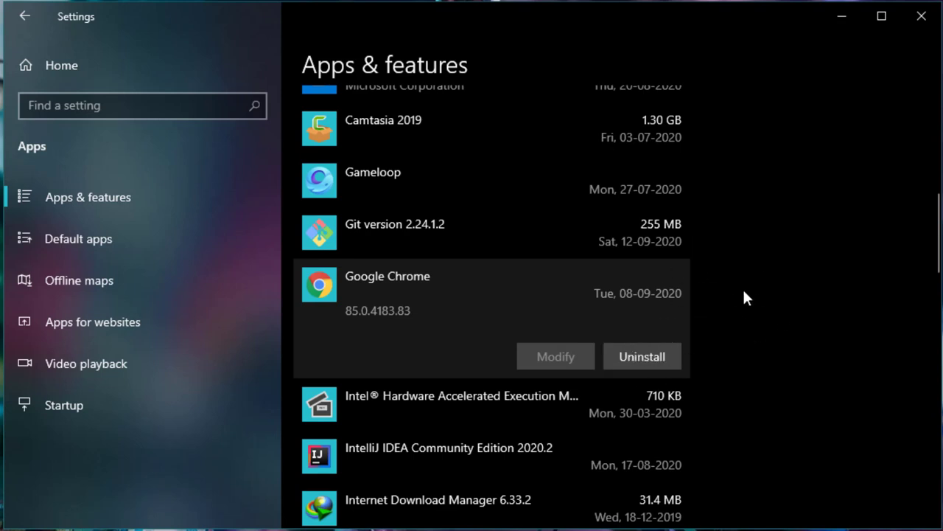
scroll(752, 367, "down", 5)
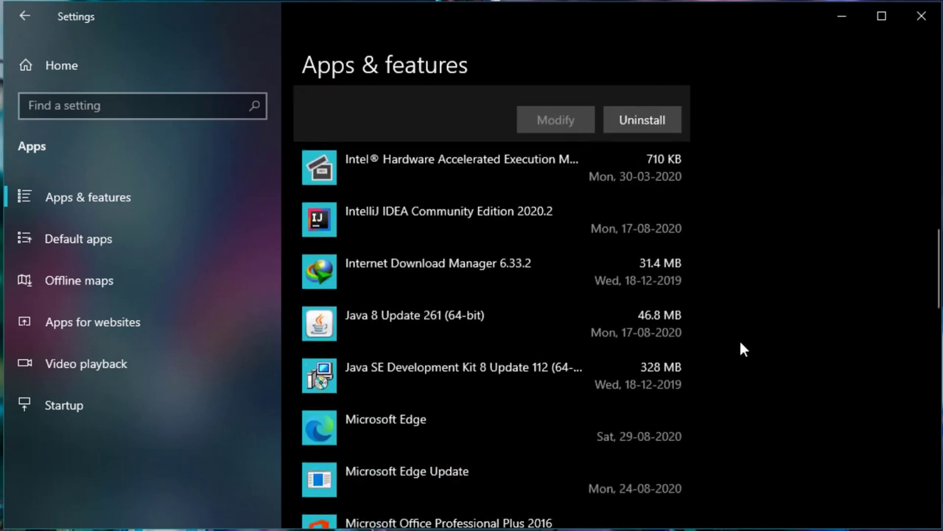
scroll(740, 349, "down", 10)
Delete all downloaded maps in the Offline maps settings and check the metered connection and map update options.
left_click(151, 287)
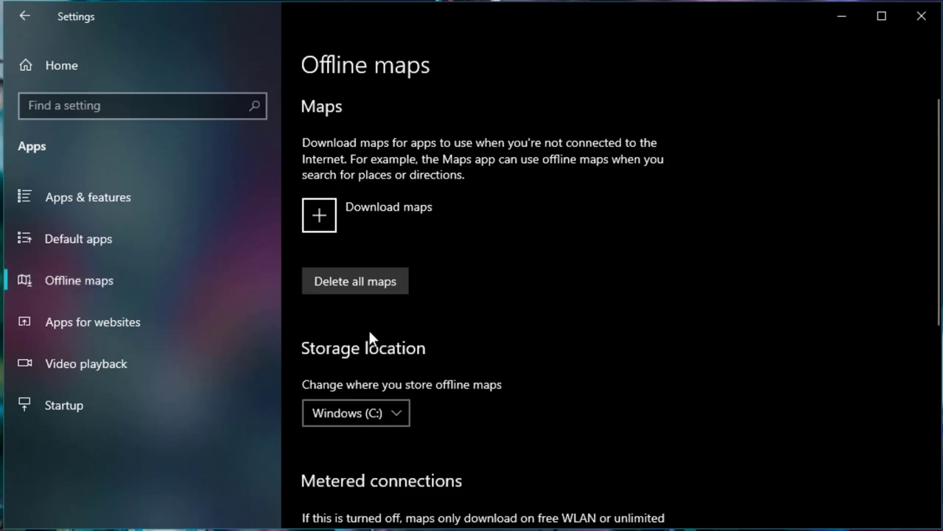
left_click(373, 286)
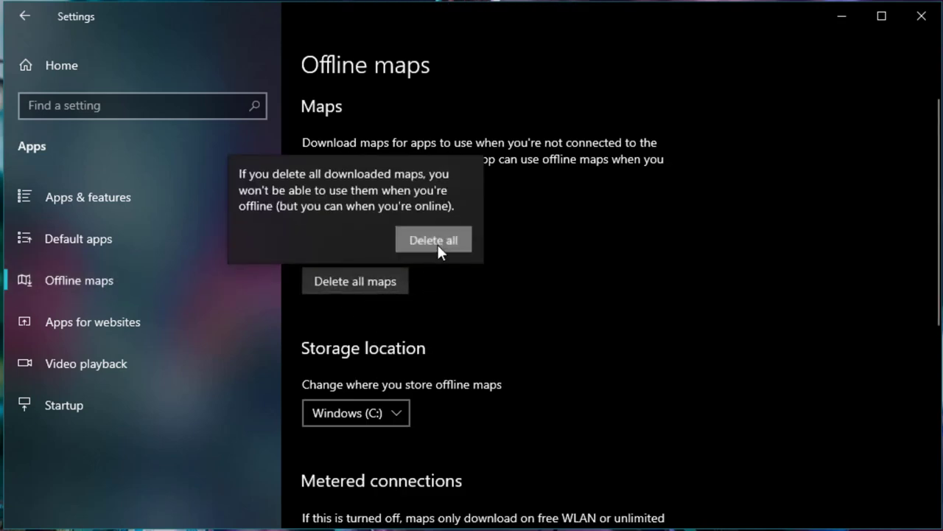
left_click(437, 244)
scroll(454, 299, "down", 6)
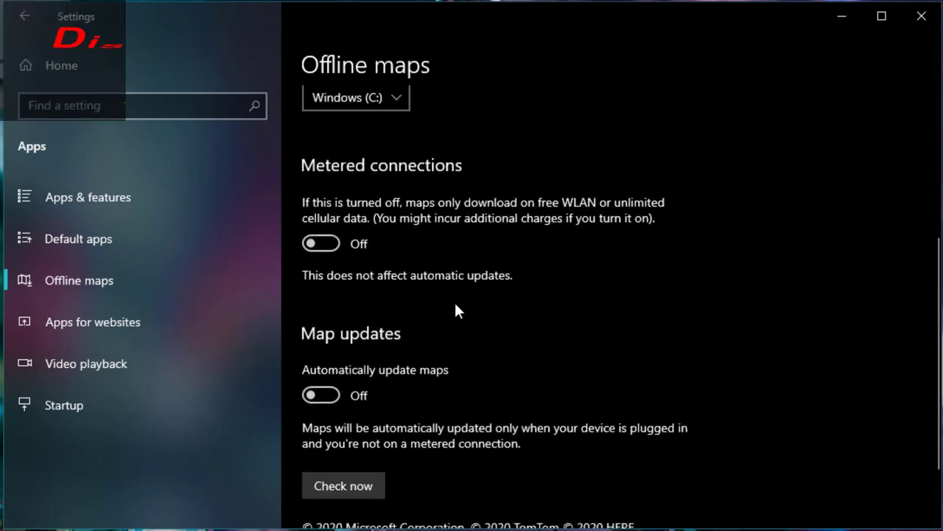
Turn off Realtek HD Audio Manager and Skype in the Startup apps settings.
scroll(442, 324, "up", 1)
scroll(431, 359, "down", 2)
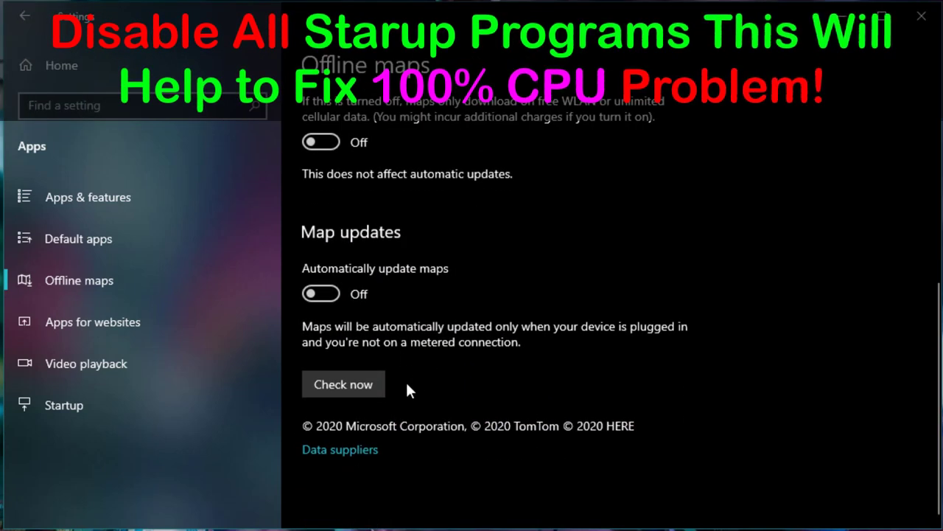
scroll(406, 379, "up", 5)
left_click(128, 405)
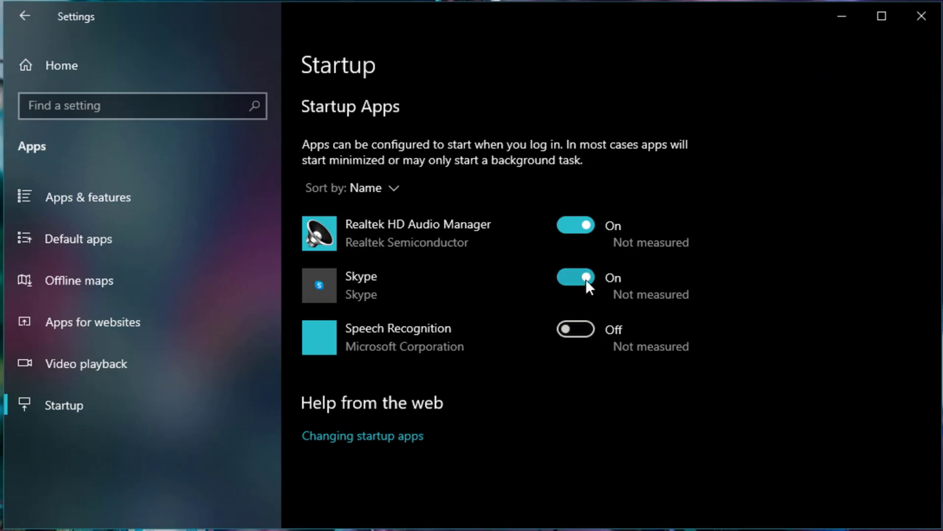
left_click(573, 227)
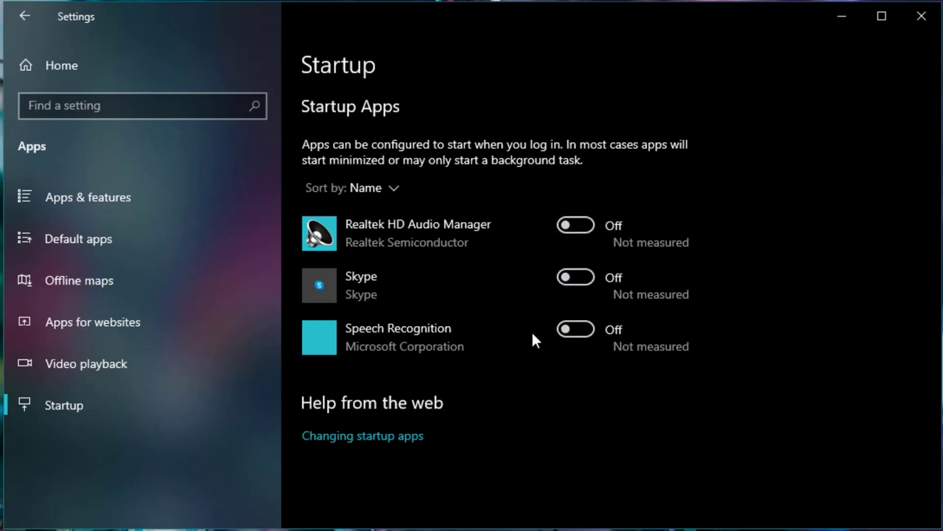
Check in the Gaming settings that Xbox Game Bar is turned off.
left_click(86, 70)
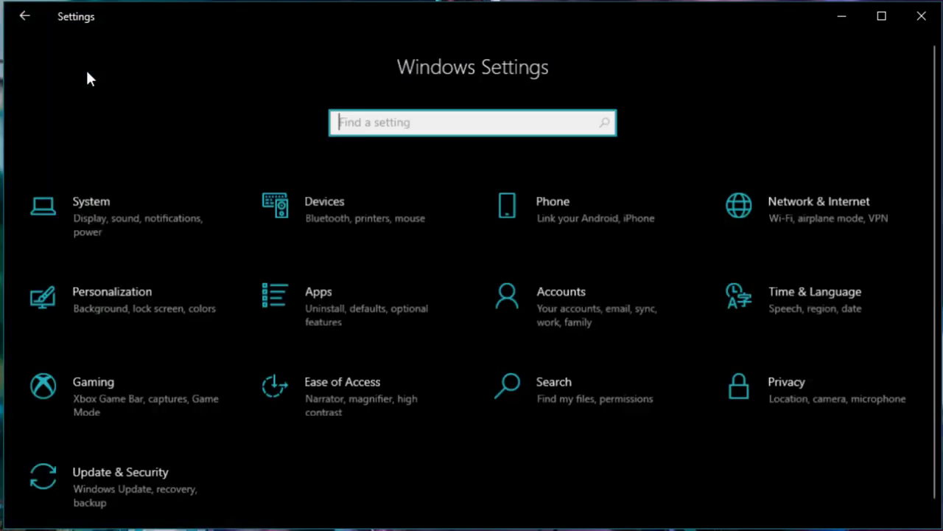
left_click(103, 395)
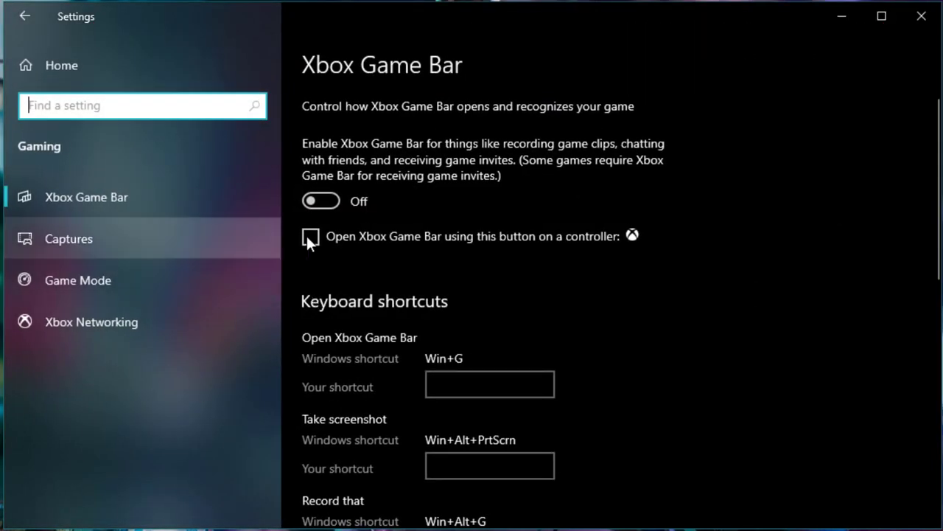
left_click(337, 197)
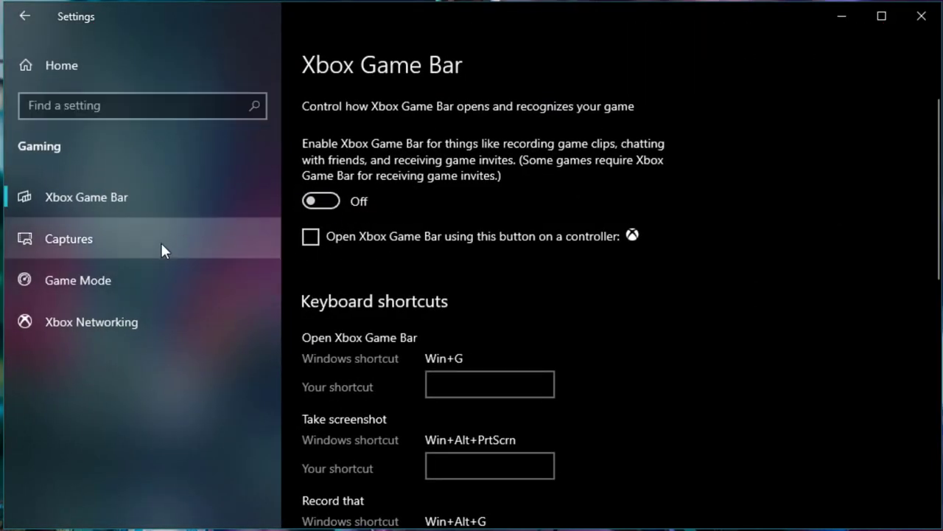
left_click(137, 292)
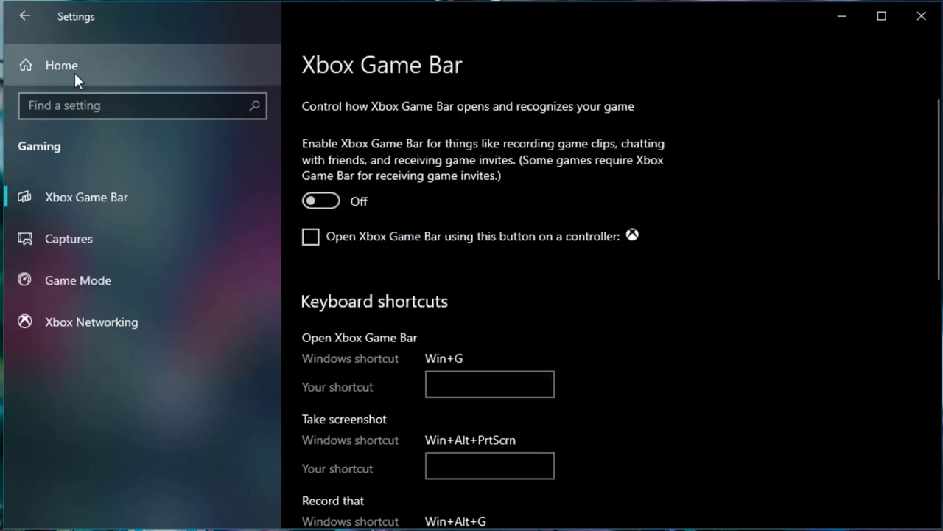
Open the Delivery Optimization settings through the advanced options of Windows Update.
left_click(76, 74)
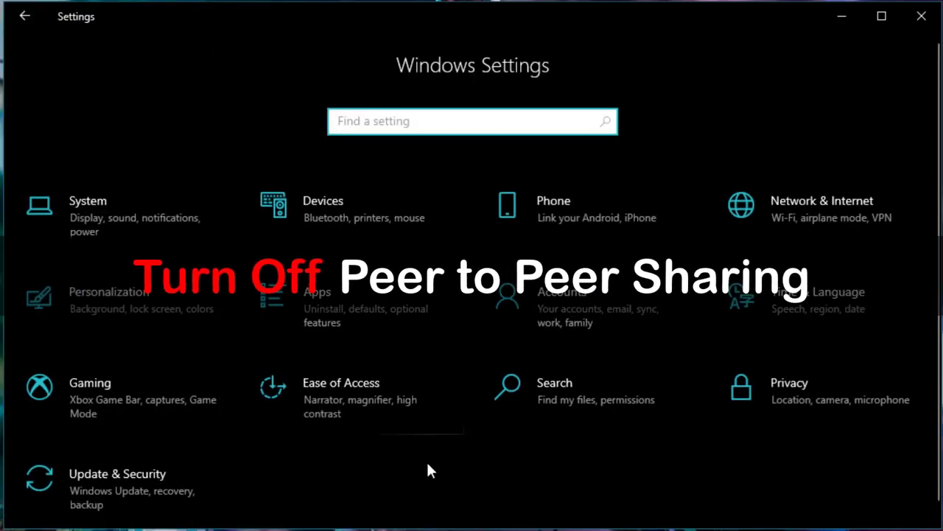
left_click(152, 471)
scroll(444, 331, "down", 10)
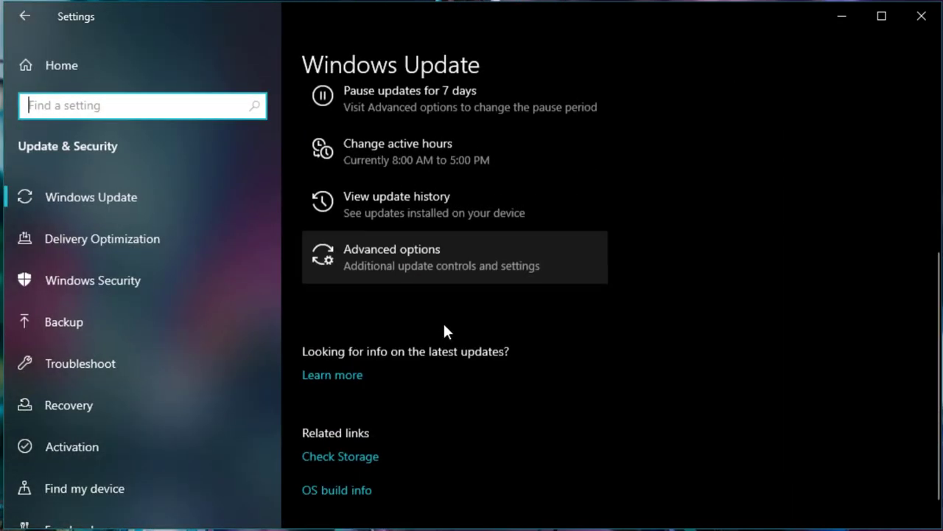
left_click(375, 223)
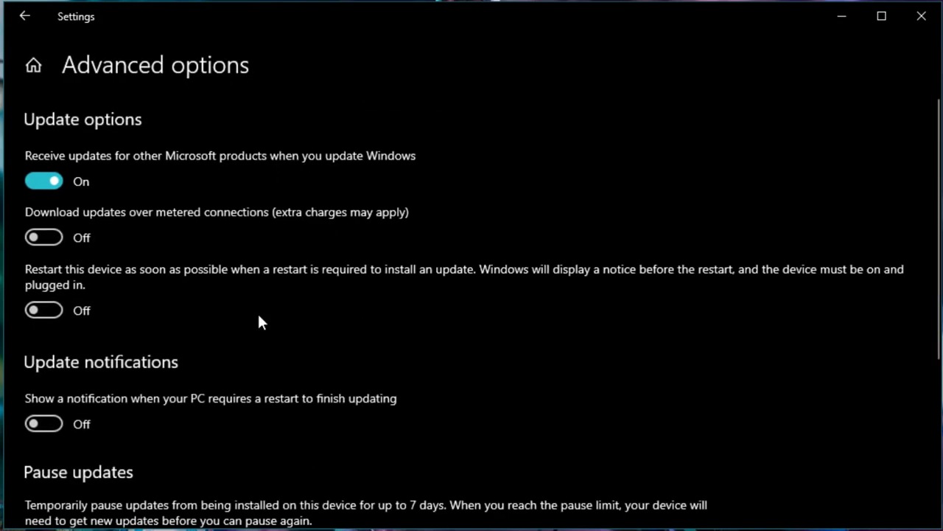
scroll(219, 396, "down", 5)
scroll(219, 391, "down", 1)
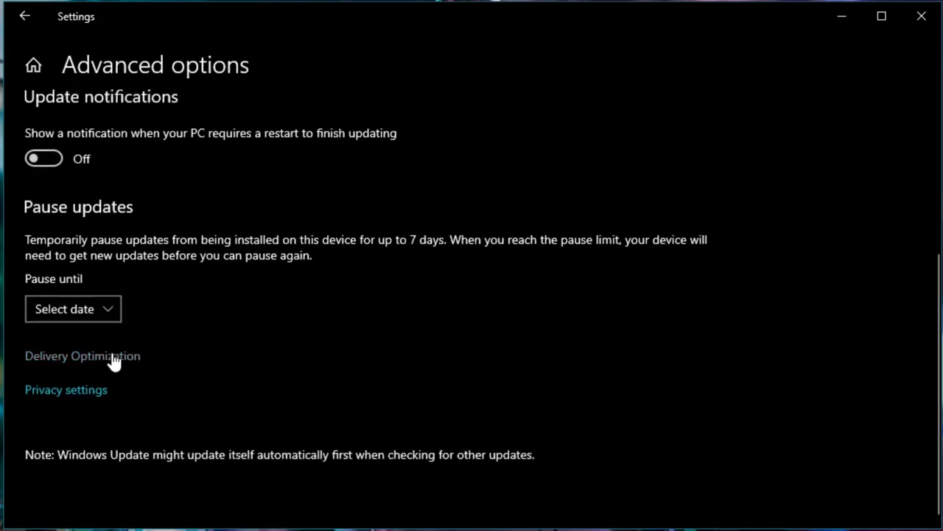
left_click(127, 364)
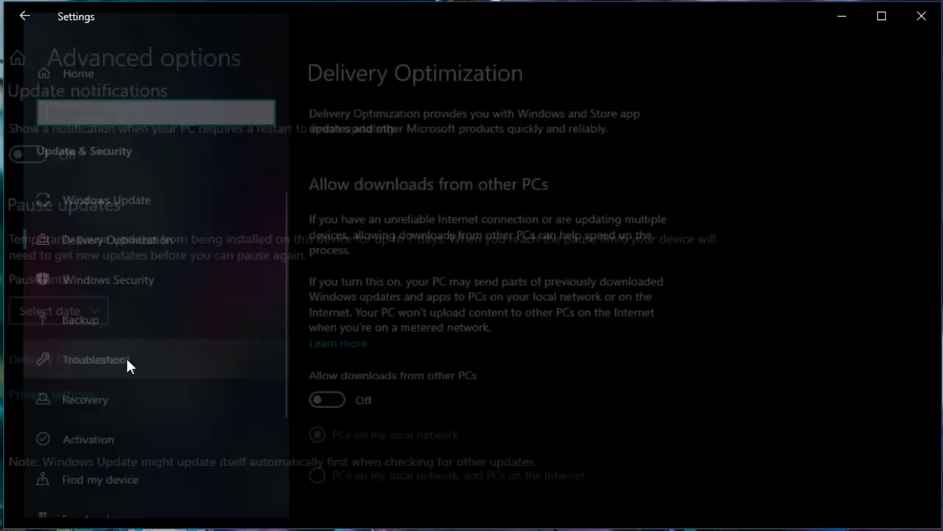
Make sure downloads from other PCs are turned off in Delivery Optimization, and close Settings.
scroll(361, 383, "down", 1)
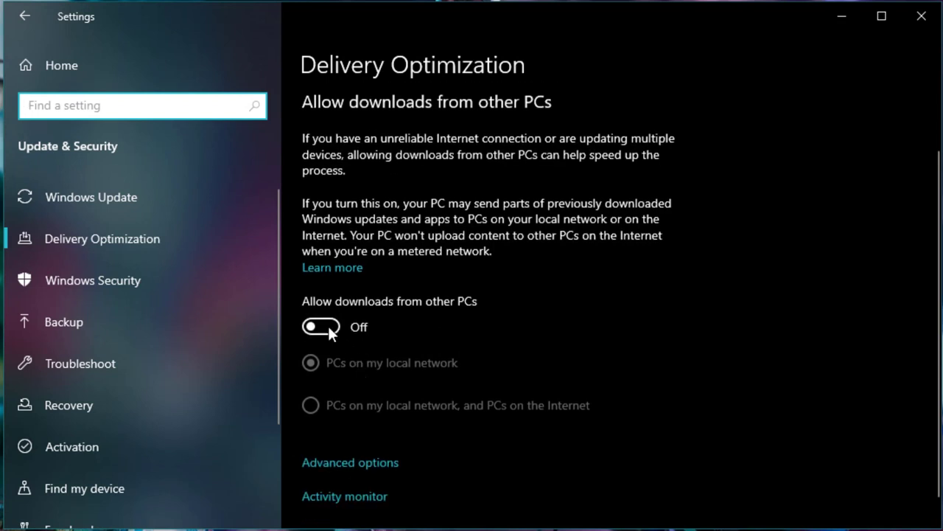
left_click(324, 326)
left_click(320, 327)
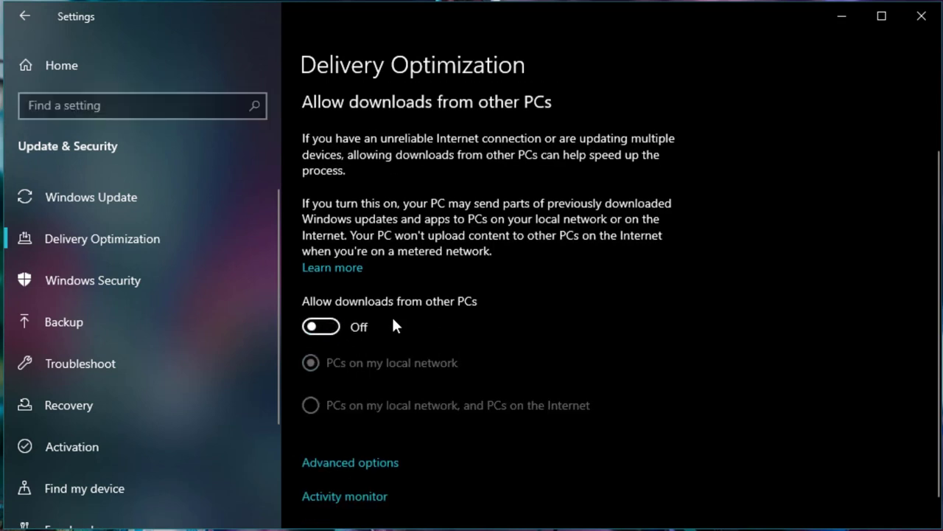
left_click(327, 328)
left_click(320, 324)
scroll(339, 326, "up", 1)
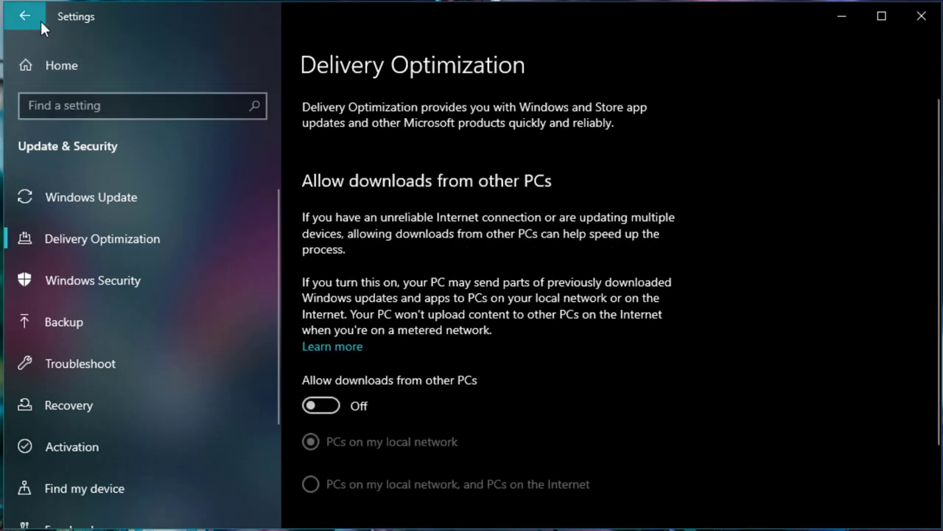
left_click(36, 16)
left_click(24, 16)
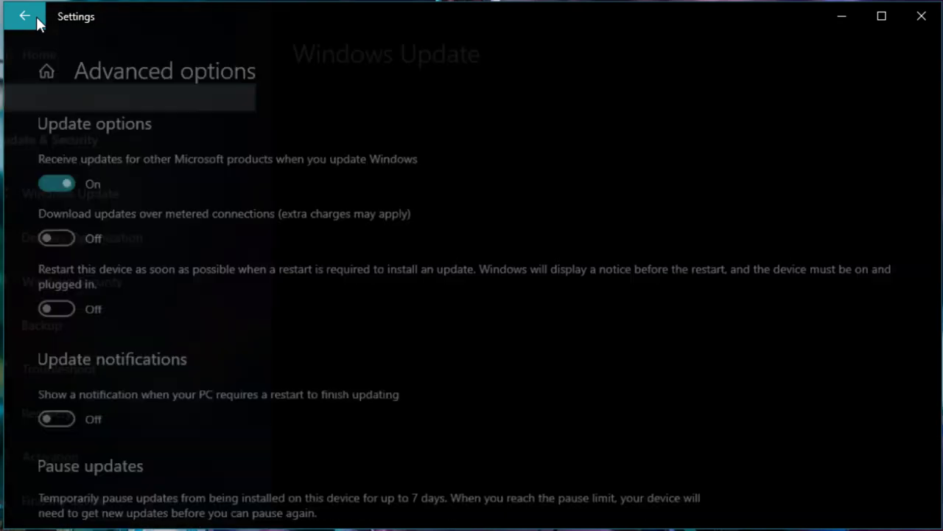
left_click(24, 17)
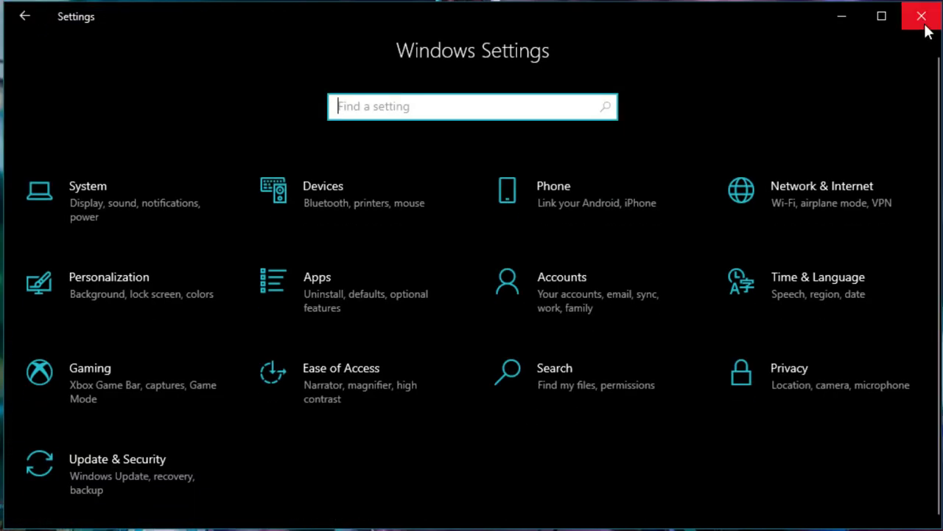
left_click(923, 17)
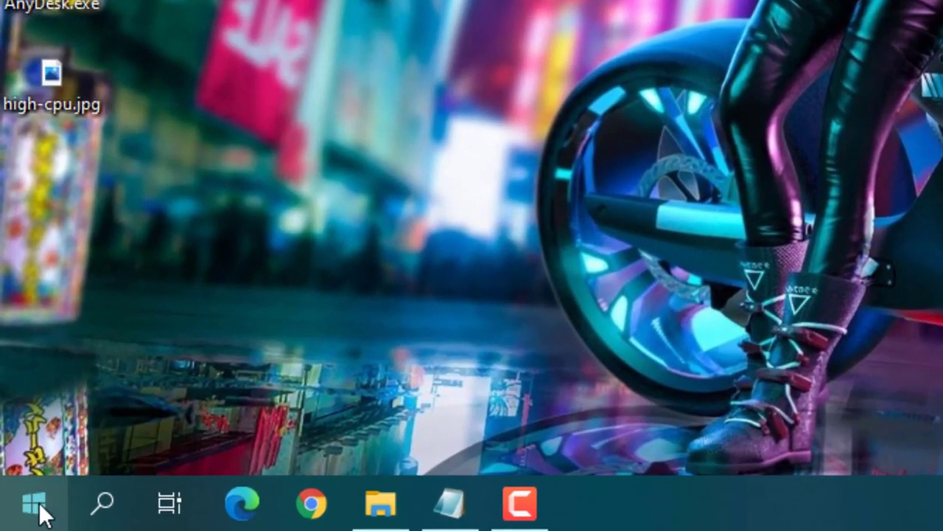
Launch System Configuration with the msconfig command and hide all Microsoft services in its services list.
right_click(38, 506)
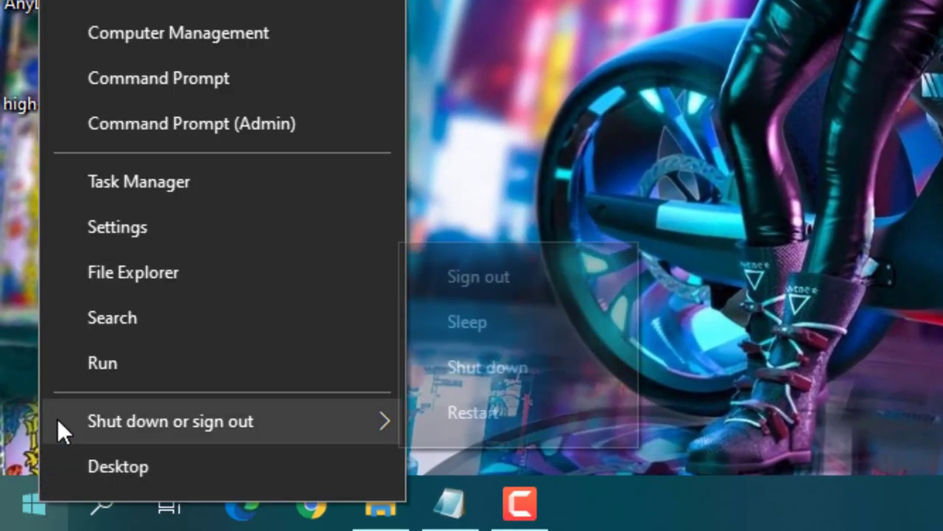
left_click(80, 370)
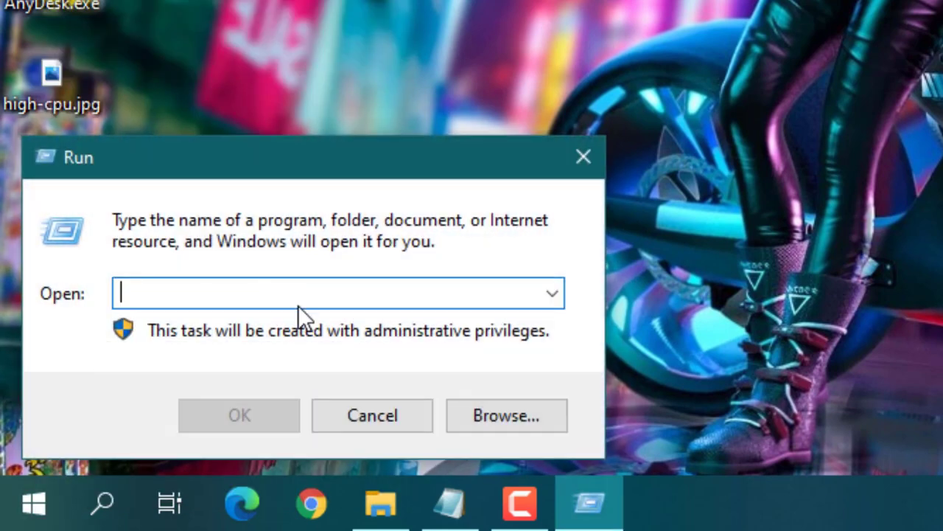
type("msconfi")
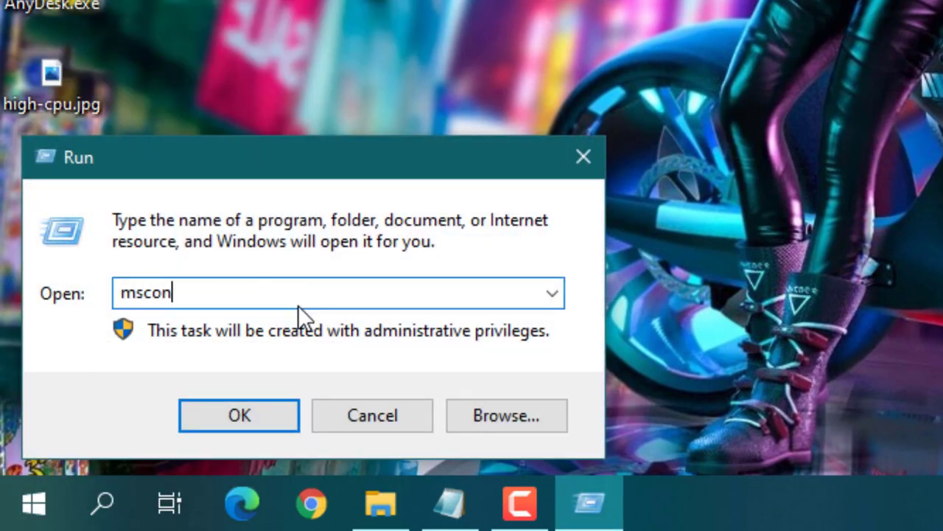
type("g")
key("Return")
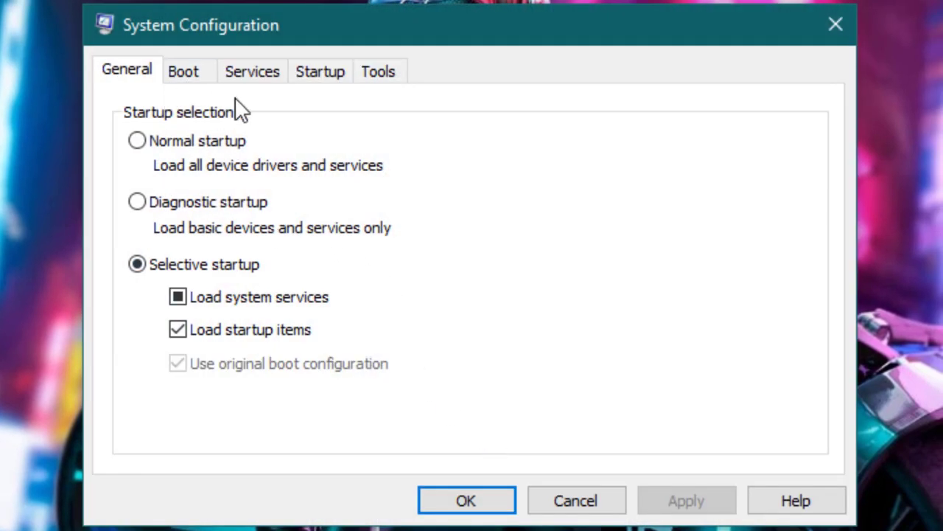
left_click(258, 73)
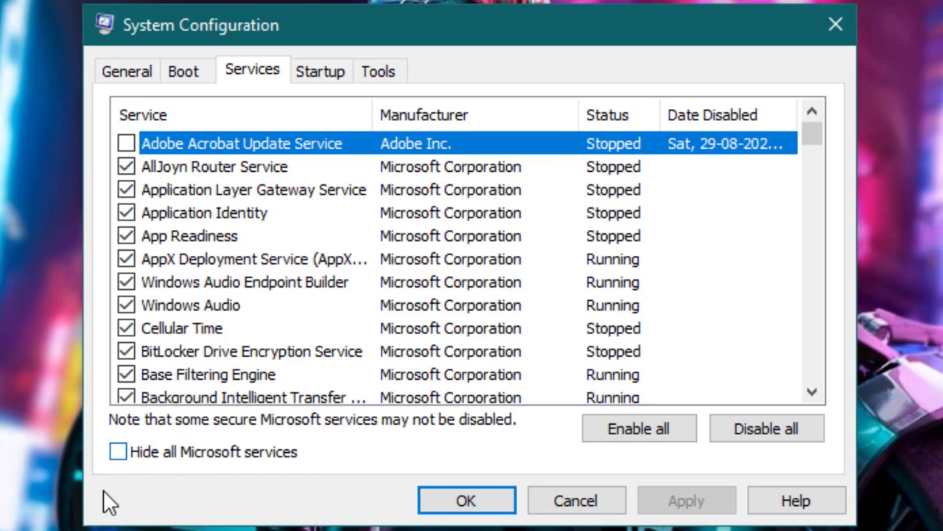
left_click(119, 451)
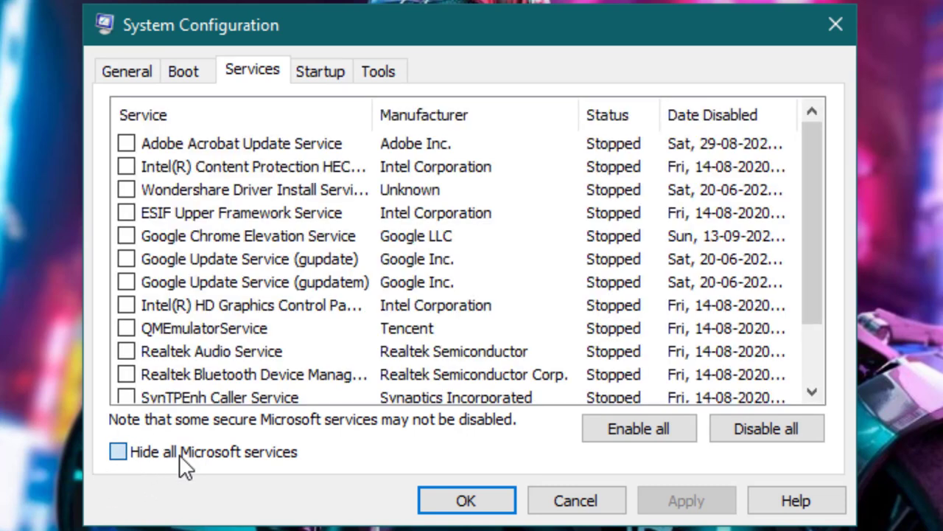
Enable every non-Microsoft service in the System Configuration services list.
left_click(126, 143)
left_click(126, 166)
left_click(126, 212)
left_click(126, 189)
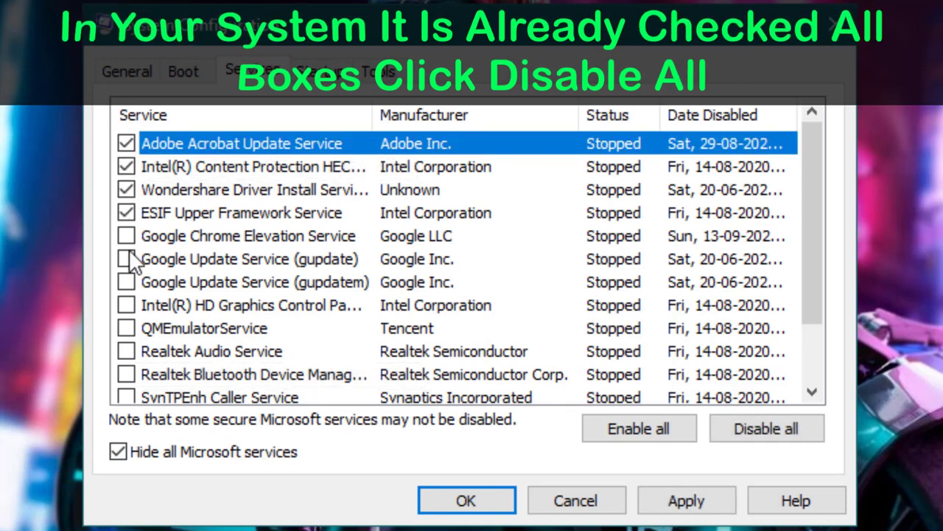
left_click(126, 236)
left_click(126, 259)
left_click(126, 282)
left_click(126, 305)
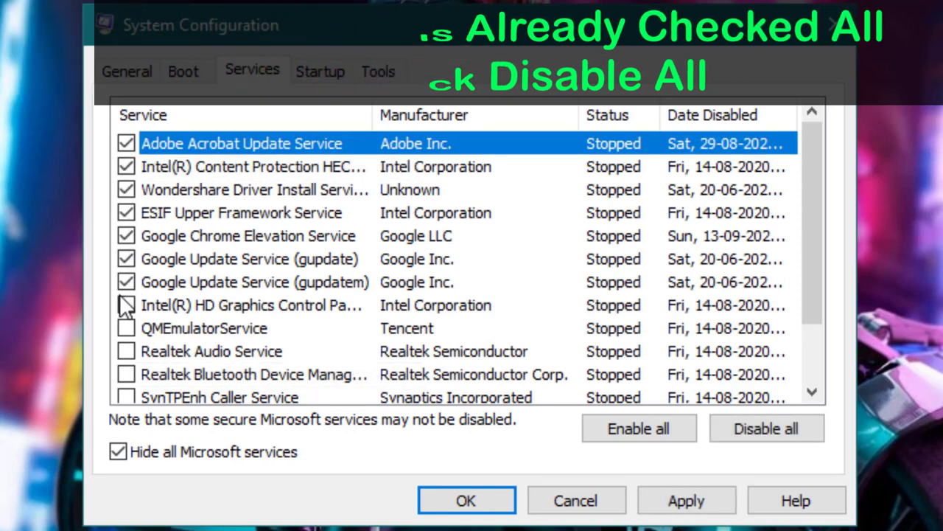
left_click(126, 327)
left_click(638, 428)
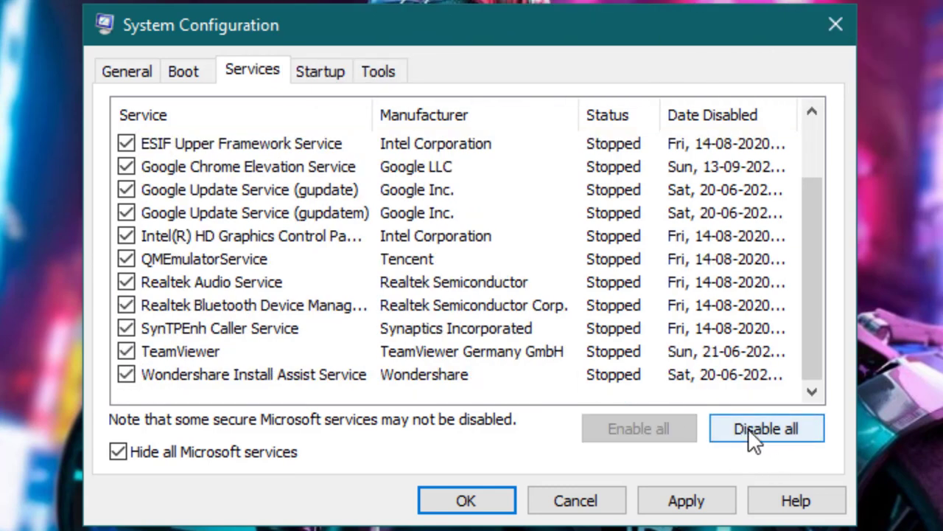
Disable all non-Microsoft services, apply the configuration and exit without restarting the computer.
left_click(759, 441)
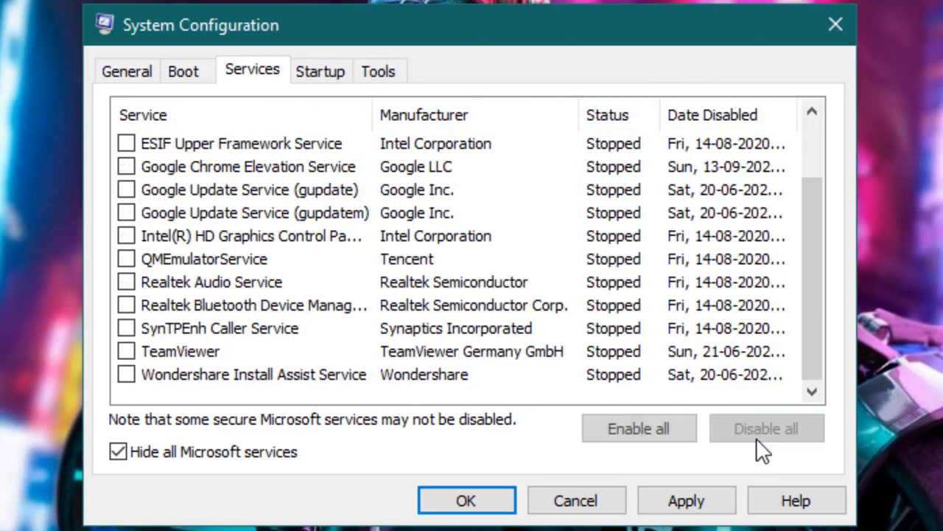
left_click(674, 509)
left_click(499, 507)
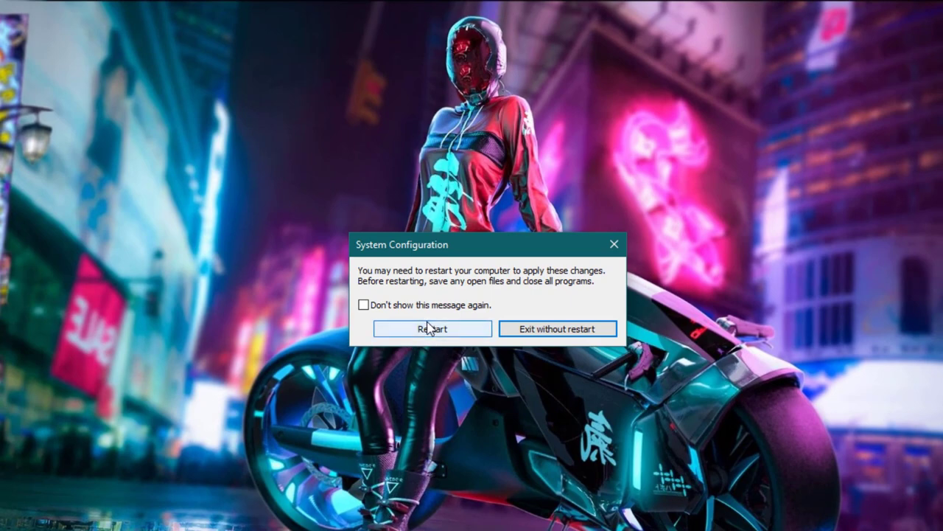
left_click(543, 330)
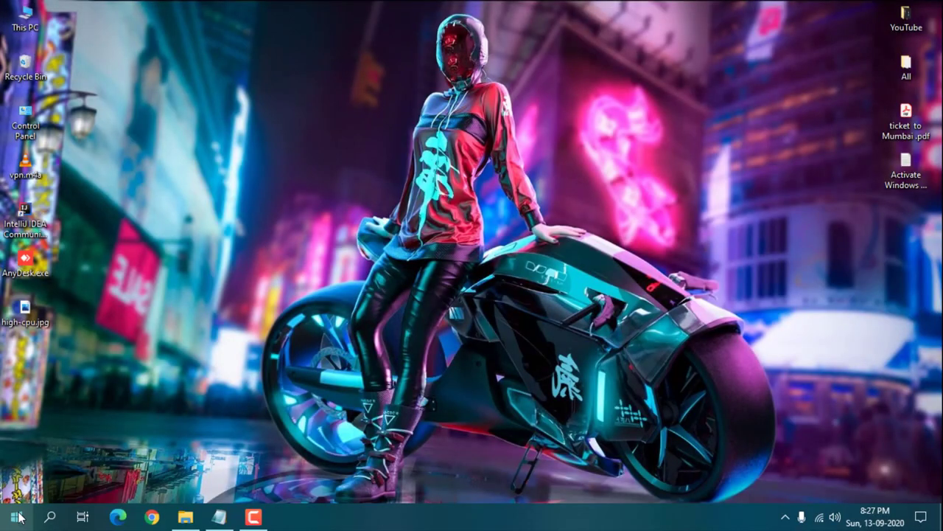
Run an automatic driver update for the Microsoft Kernel Debug Network Adapter in Device Manager.
right_click(22, 513)
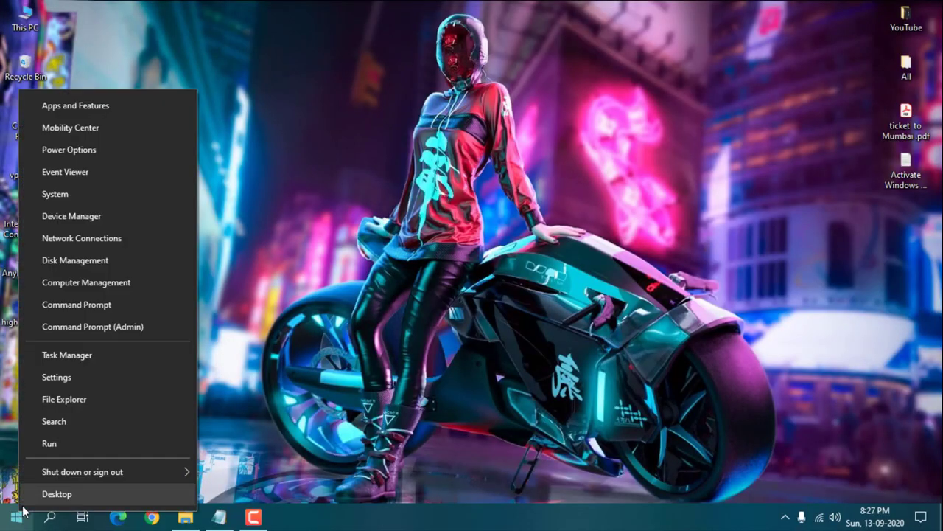
left_click(70, 215)
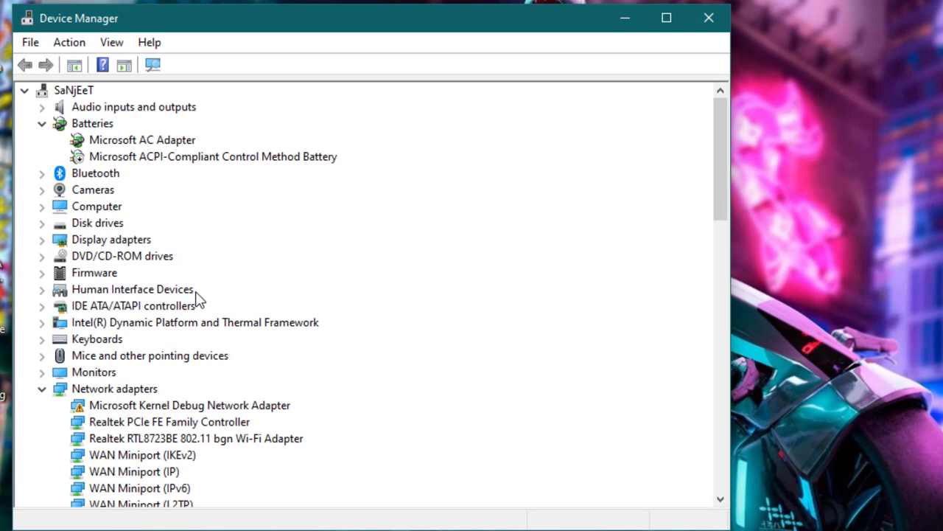
scroll(168, 260, "down", 2)
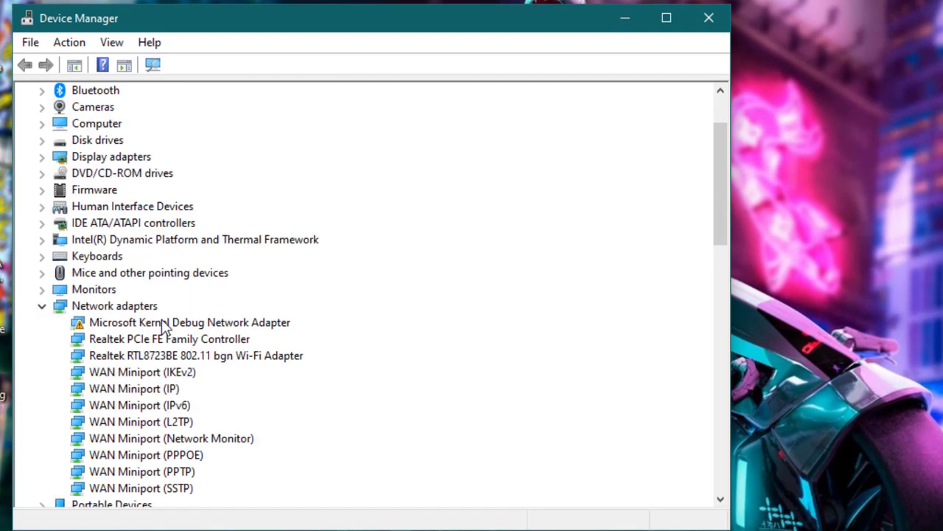
right_click(166, 324)
left_click(202, 331)
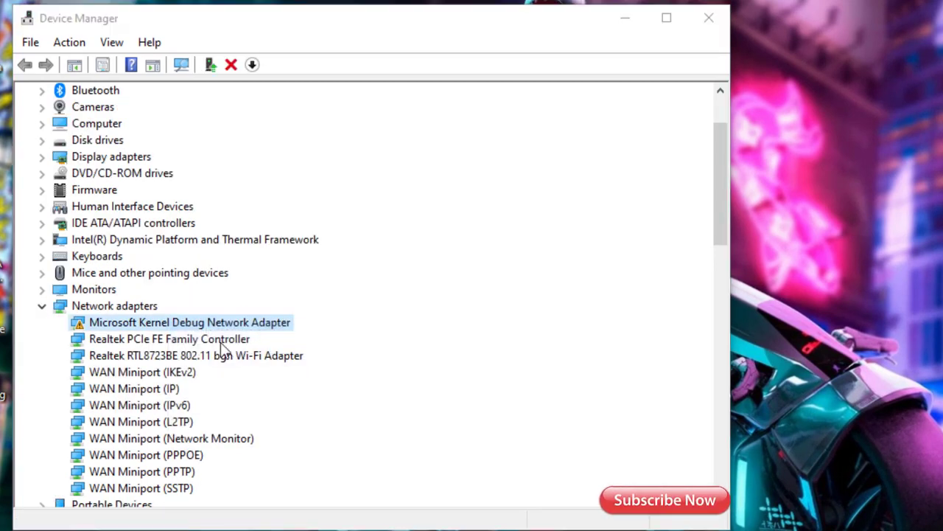
left_click(297, 265)
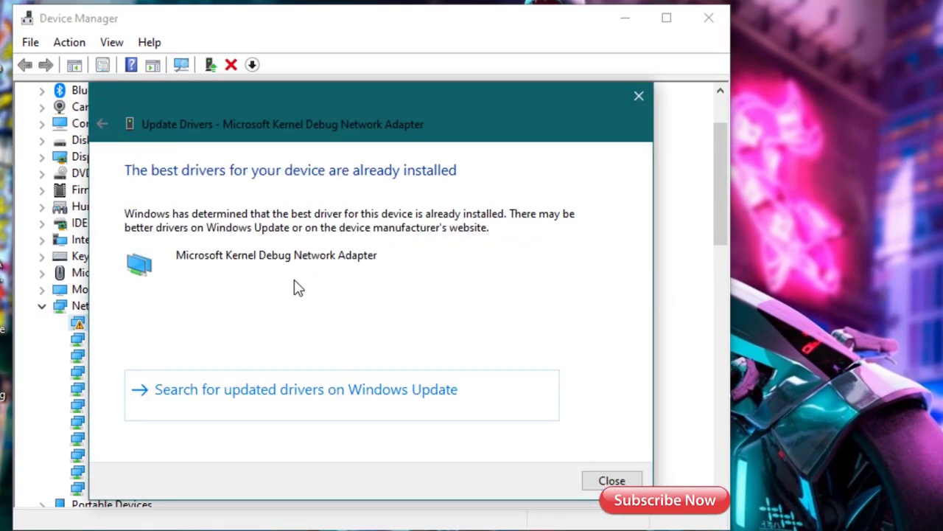
Run an automatic driver update for the Realtek RTL8723BE 802.11 bgn Wi-Fi Adapter and collapse the Network adapters category.
left_click(611, 479)
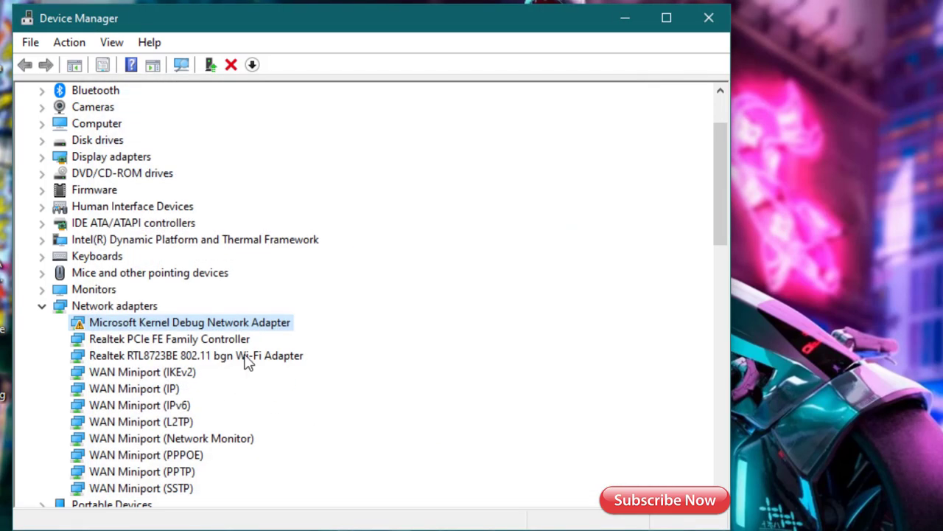
right_click(199, 358)
left_click(217, 366)
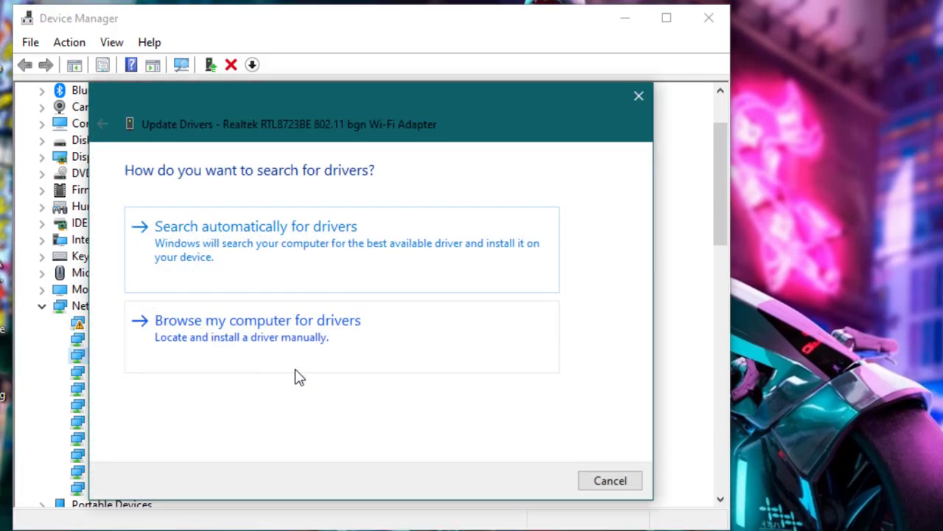
left_click(302, 262)
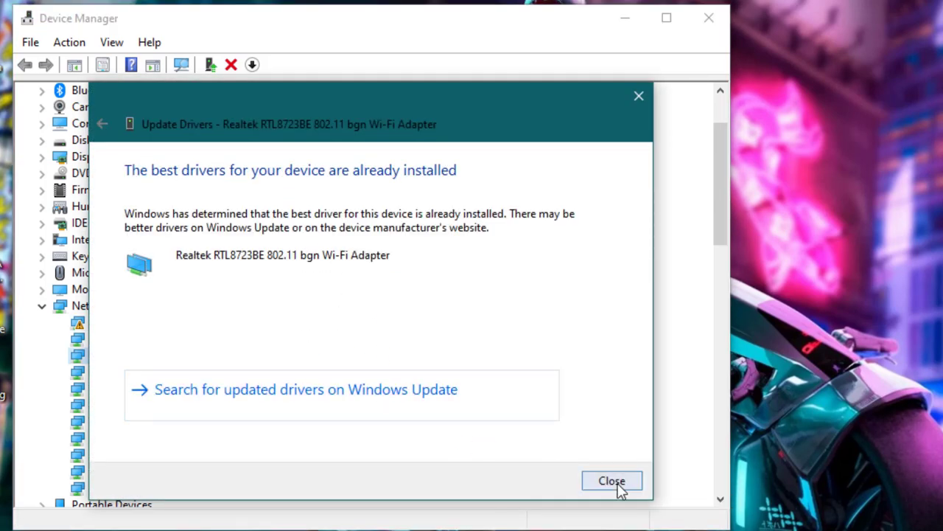
left_click(618, 483)
left_click(41, 305)
Run an automatic driver update for the Generic PnP Monitor under Monitors.
left_click(42, 289)
left_click(136, 306)
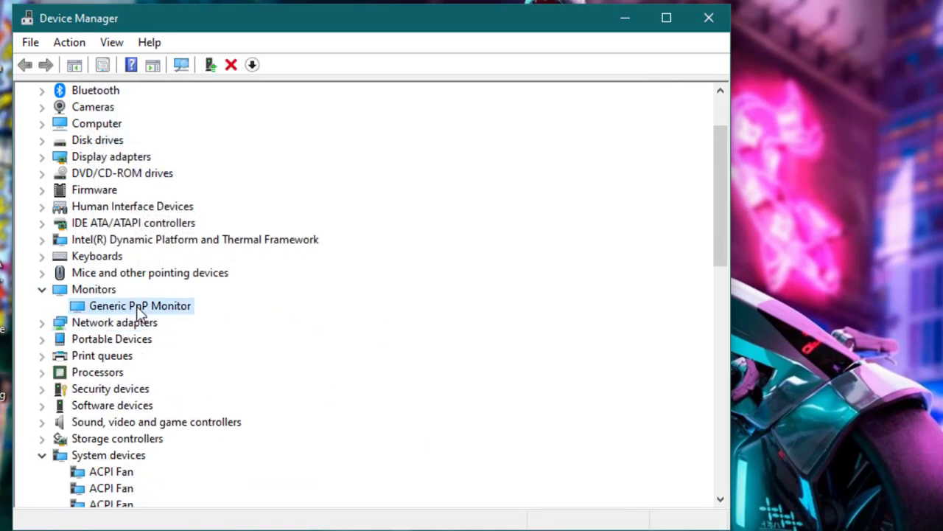
right_click(137, 306)
left_click(180, 318)
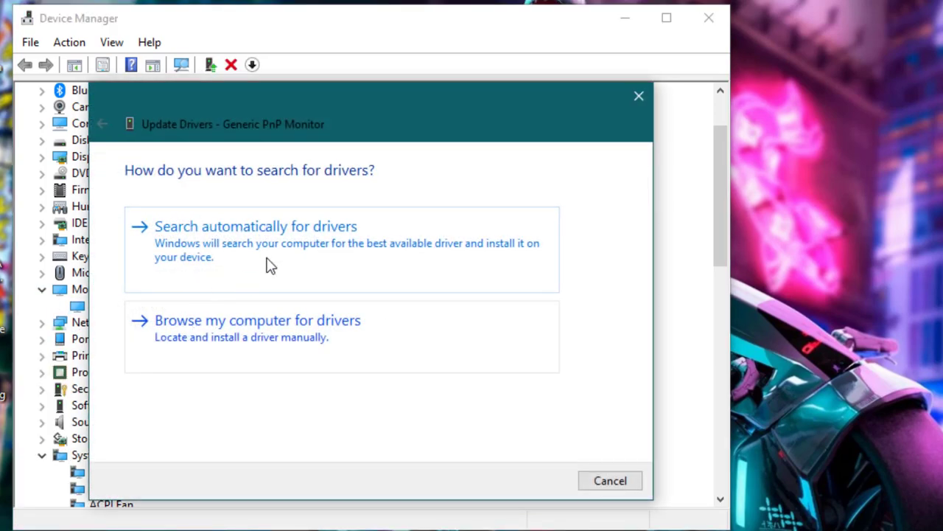
left_click(265, 265)
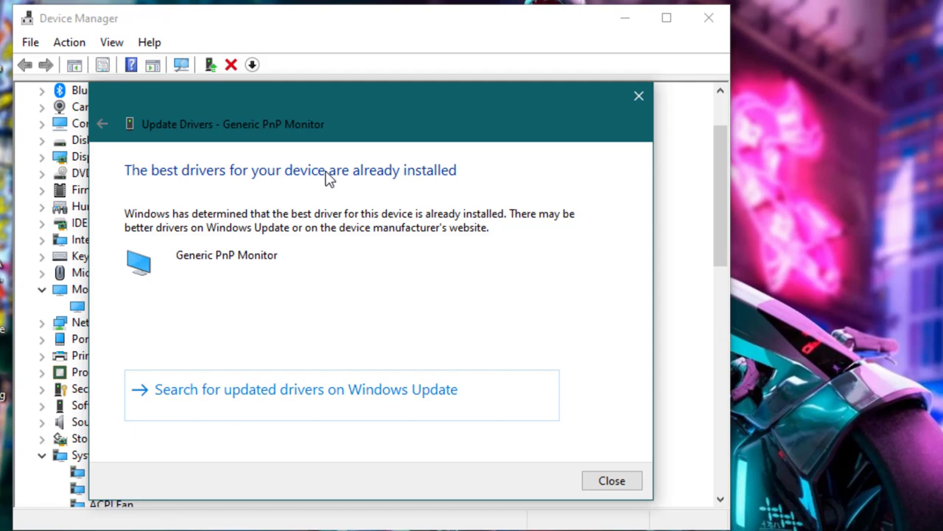
left_click(605, 479)
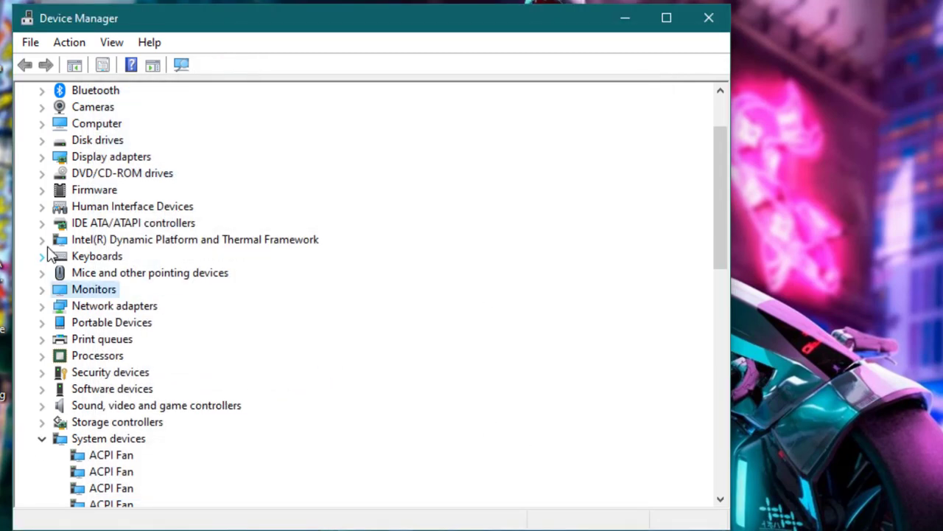
Run an automatic driver update for the Intel(R) Dynamic Platform and Thermal Framework Chipset Participant.
left_click(42, 240)
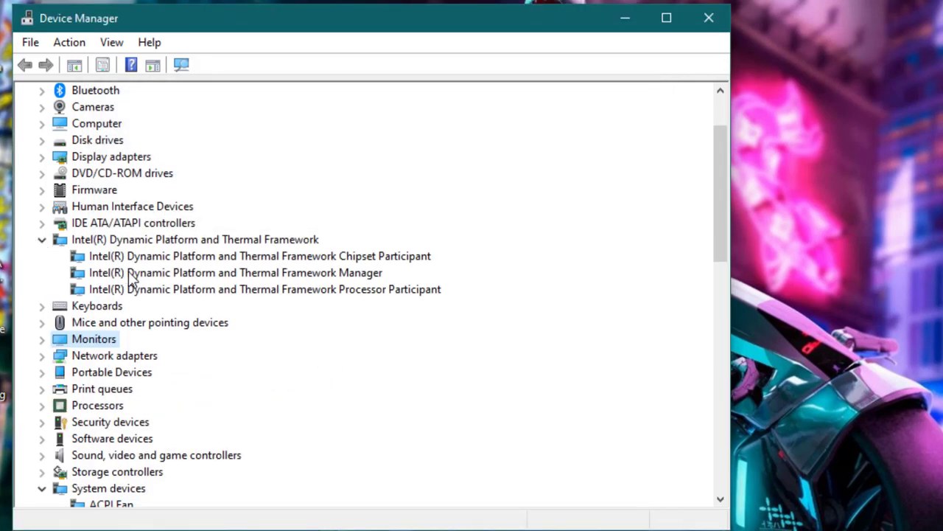
right_click(165, 259)
left_click(206, 270)
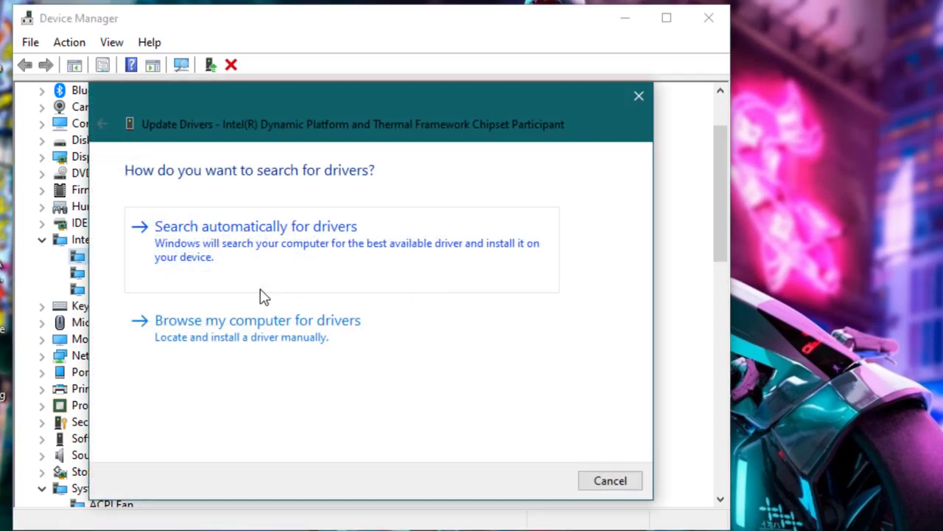
left_click(292, 250)
left_click(639, 96)
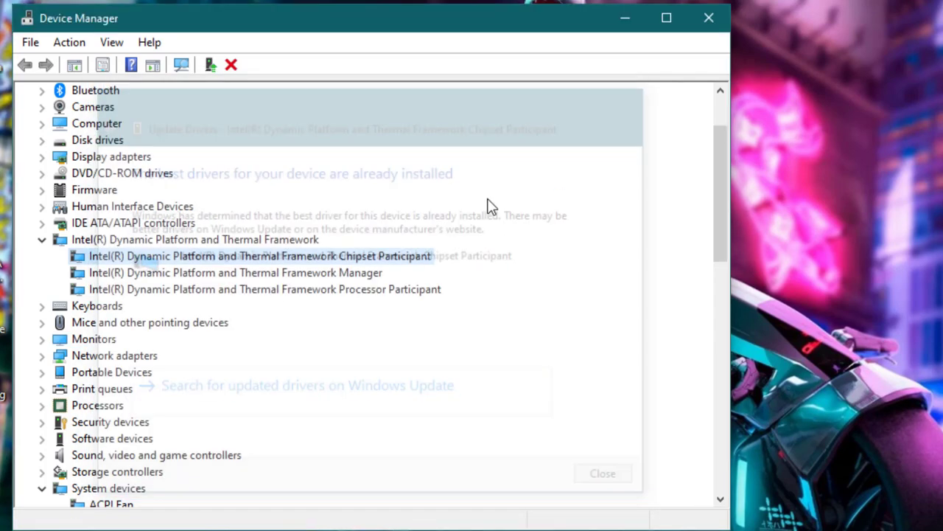
Run an automatic driver update for the Intel(R) Dynamic Platform and Thermal Framework Manager.
right_click(228, 272)
left_click(254, 289)
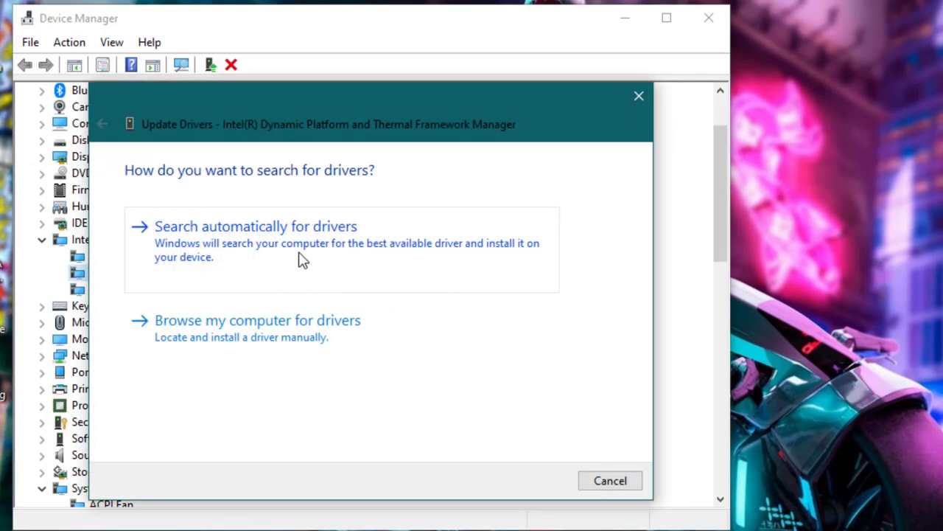
left_click(299, 258)
left_click(638, 97)
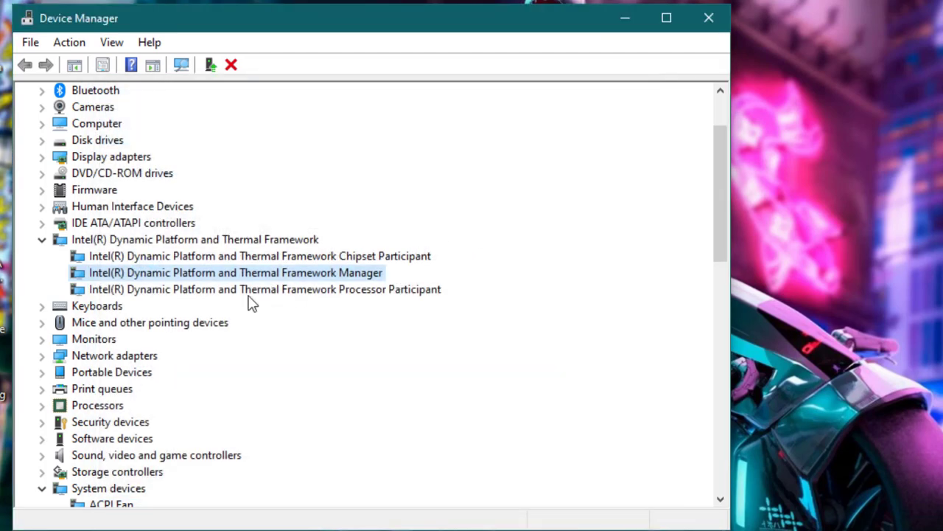
Run an automatic driver update for the Intel(R) Dynamic Platform and Thermal Framework Processor Participant and collapse its category.
right_click(251, 291)
left_click(295, 308)
left_click(350, 253)
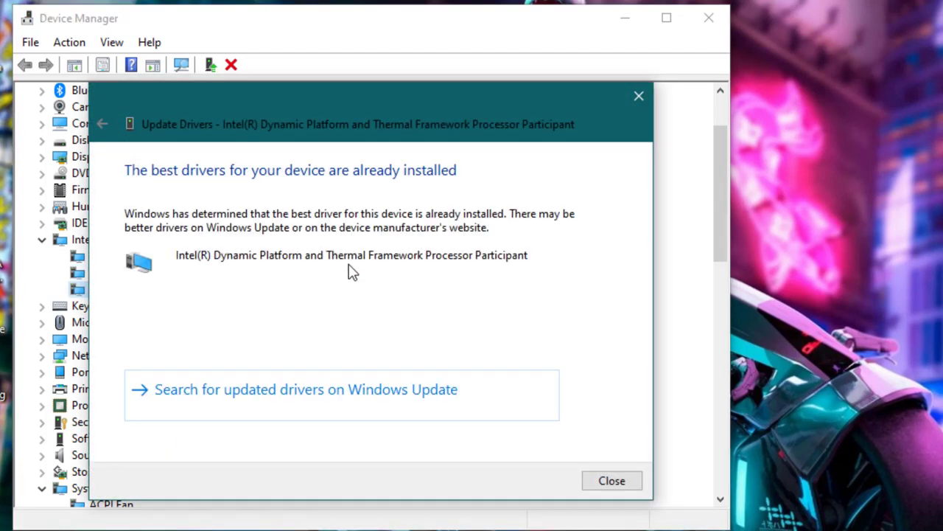
left_click(638, 97)
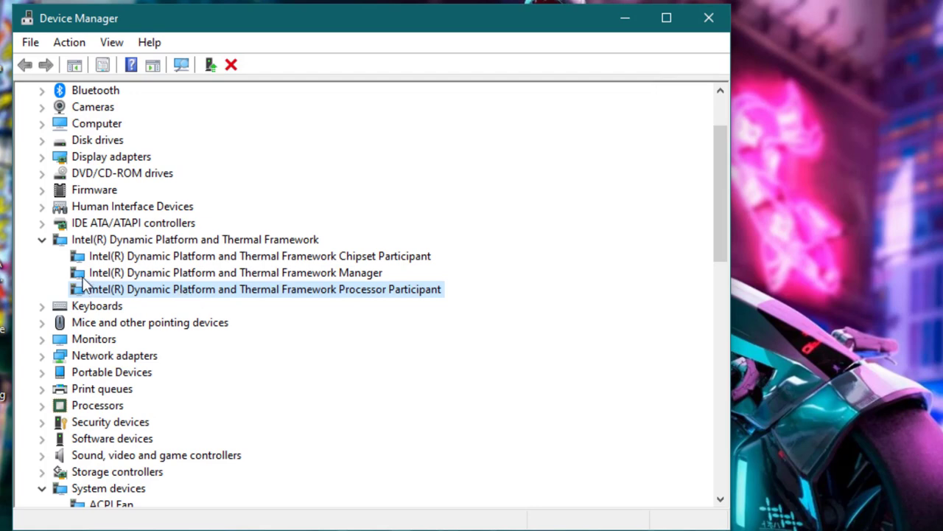
left_click(41, 240)
Run an automatic driver update for the ACPI x64-based PC under Computer and collapse that category.
scroll(42, 243, "up", 2)
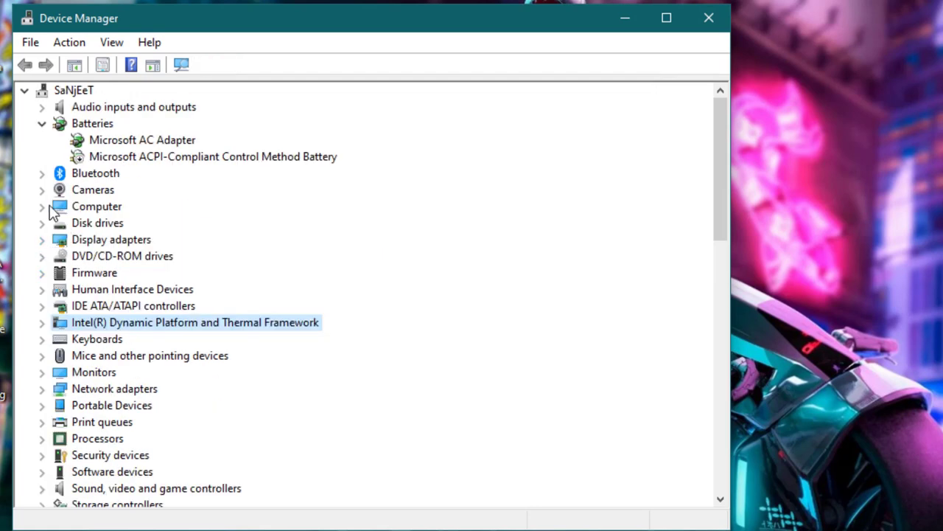
left_click(41, 207)
right_click(126, 223)
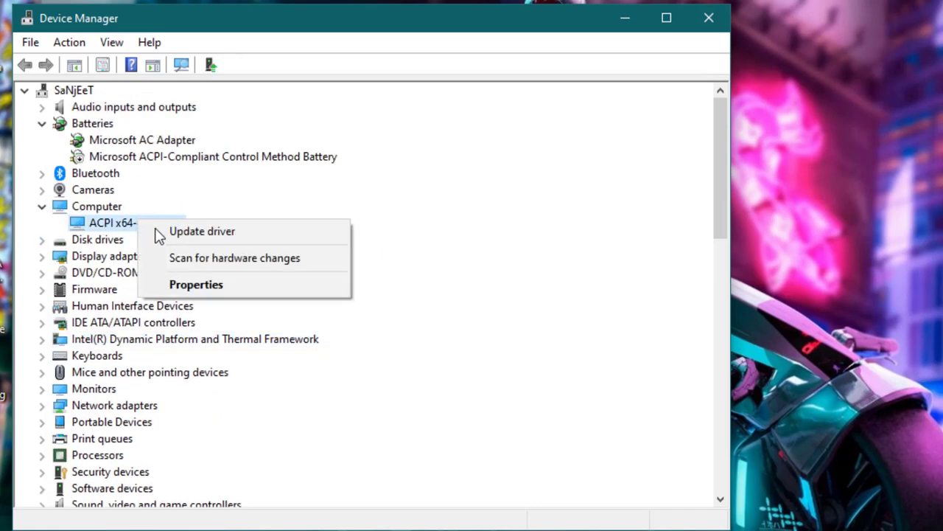
left_click(162, 233)
left_click(319, 246)
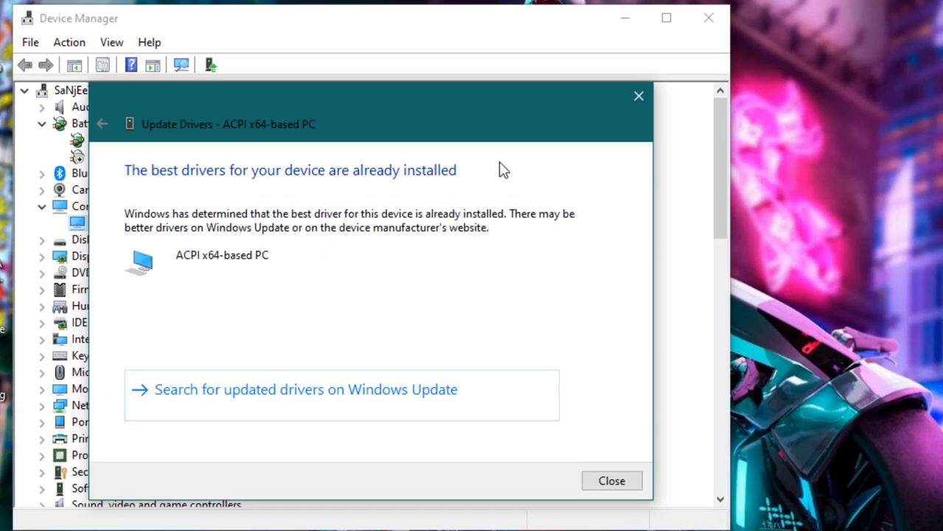
left_click(639, 98)
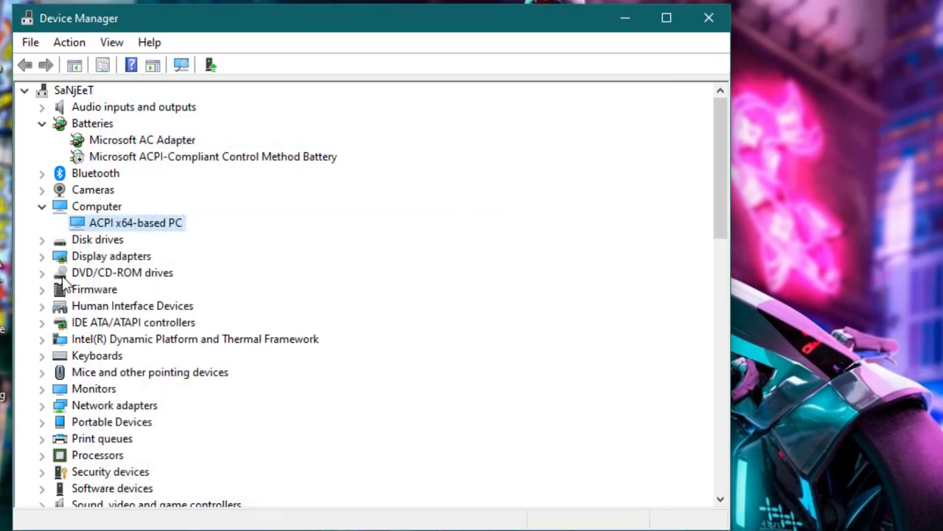
left_click(41, 206)
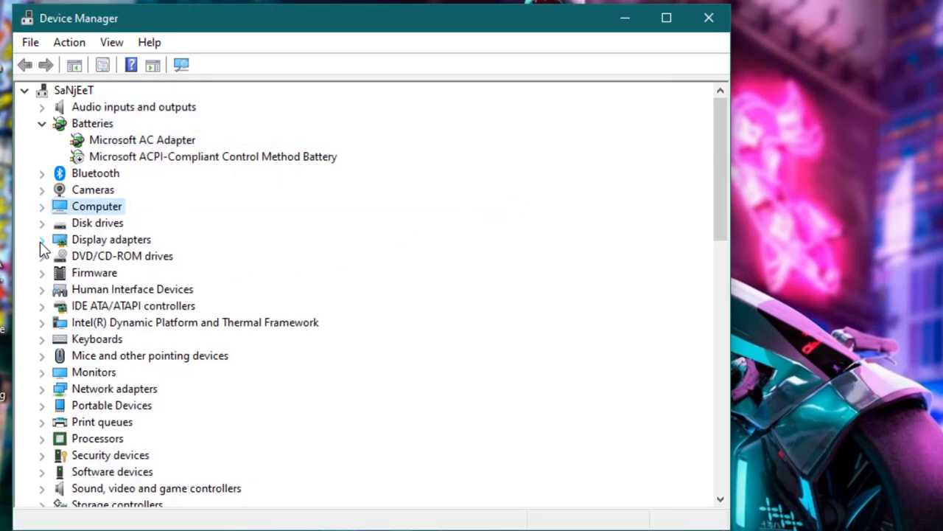
Run an automatic driver update for the Intel(R) HD Graphics 5500 display adapter and close Device Manager.
left_click(41, 239)
right_click(135, 257)
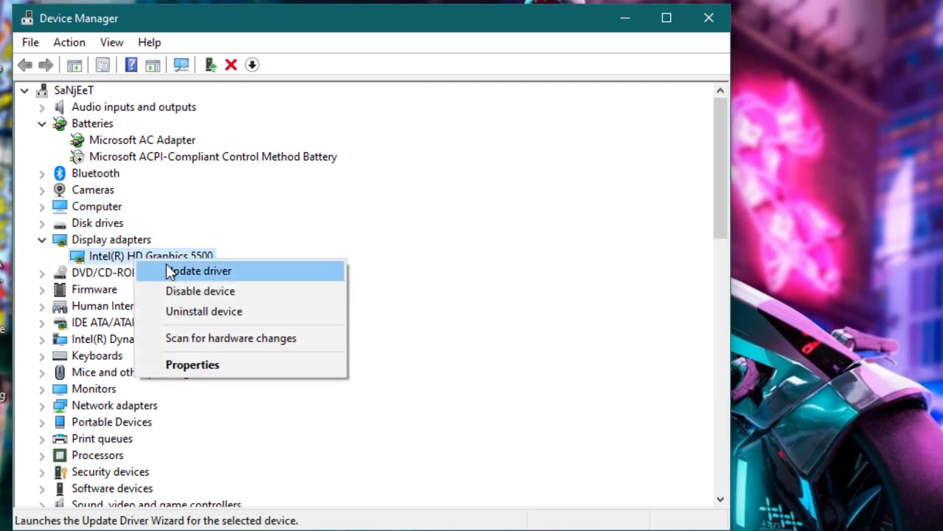
left_click(169, 271)
left_click(271, 247)
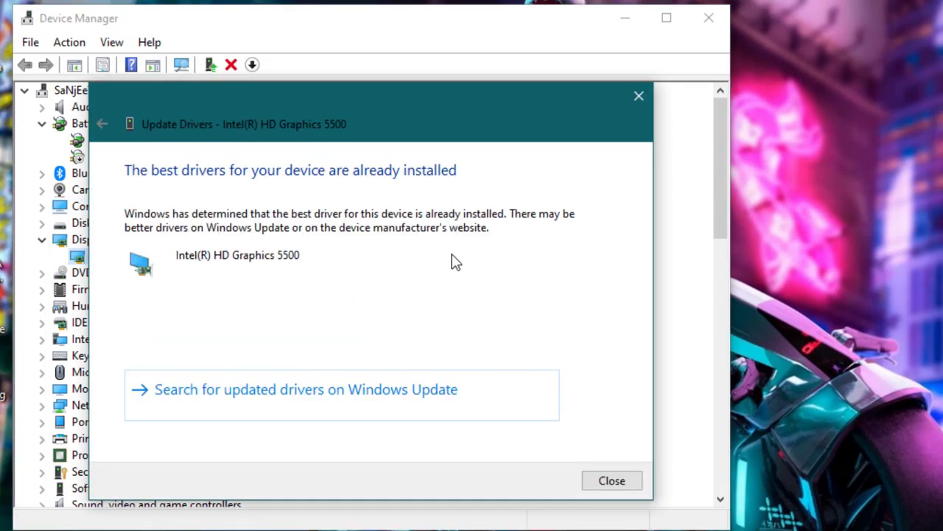
left_click(638, 97)
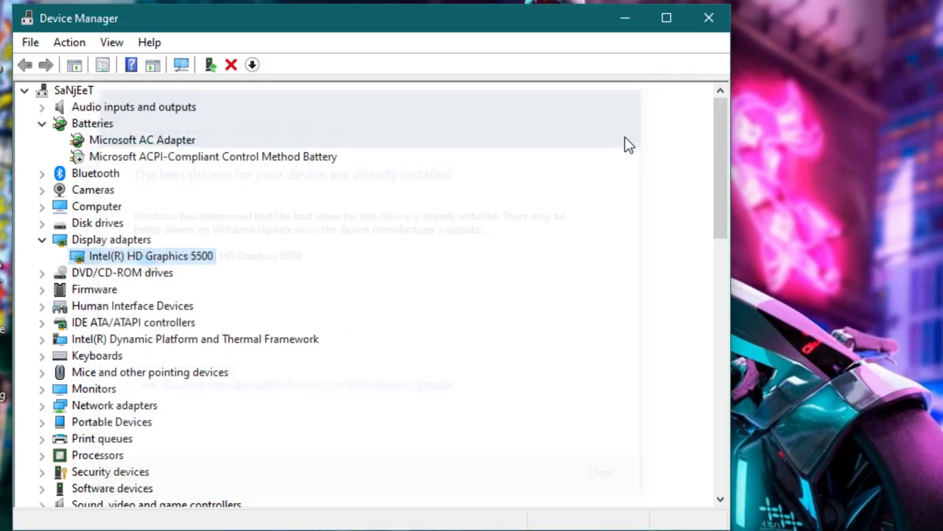
left_click(42, 239)
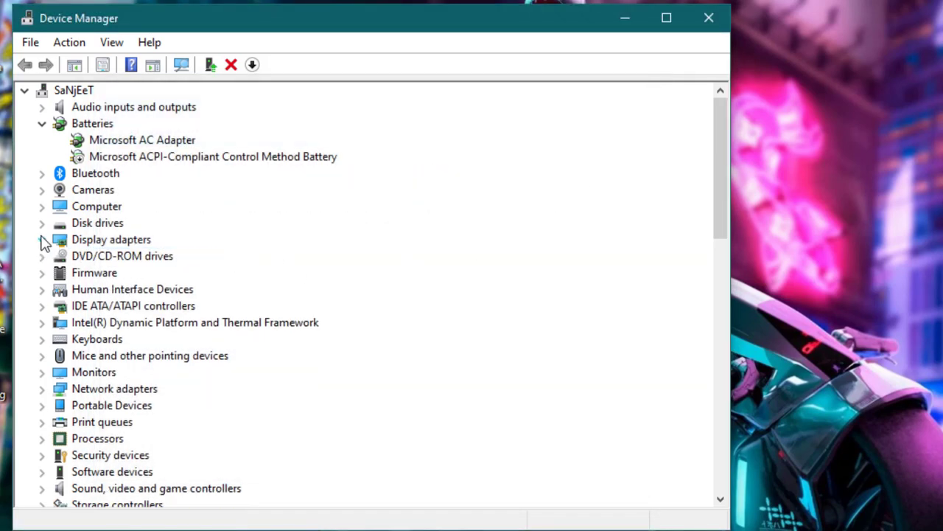
scroll(368, 221, "down", 1)
left_click(709, 21)
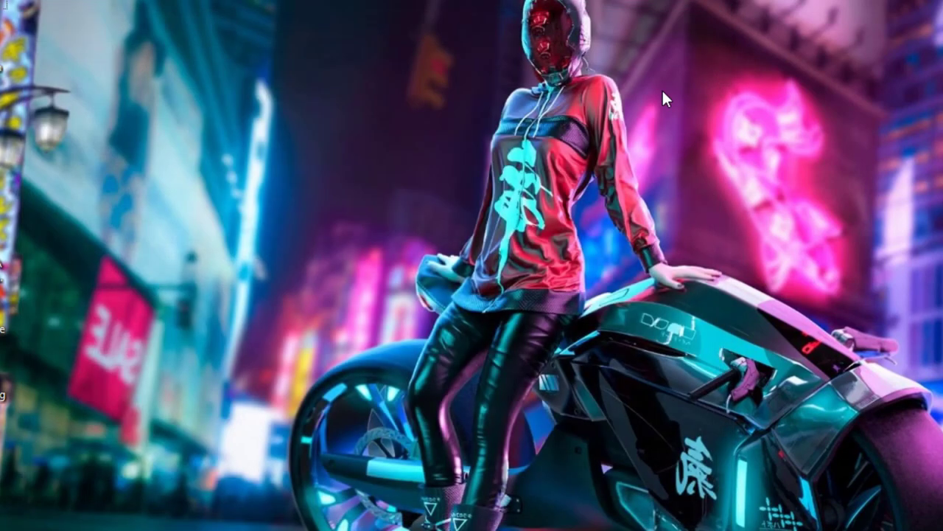
right_click(663, 90)
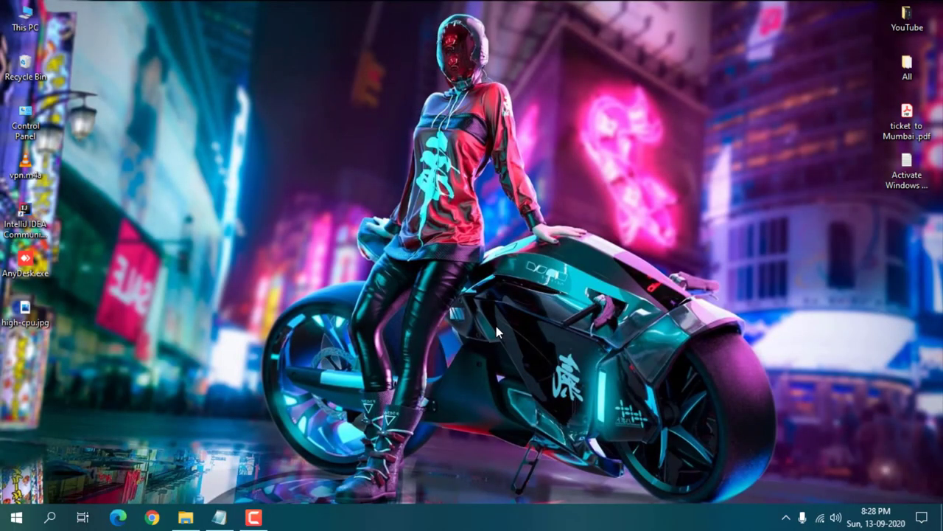
Open This PC and start Disk Cleanup from the properties of the Windows (C:) drive.
double_click(25, 17)
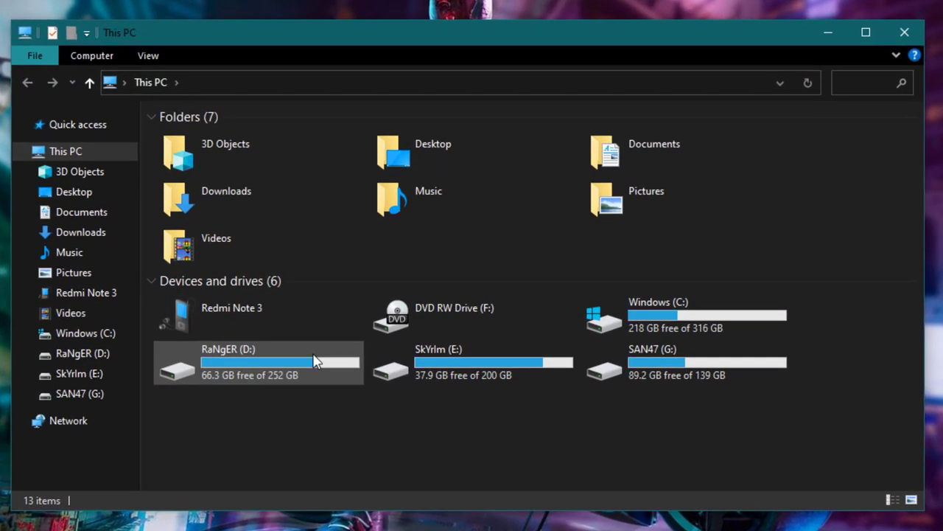
right_click(713, 322)
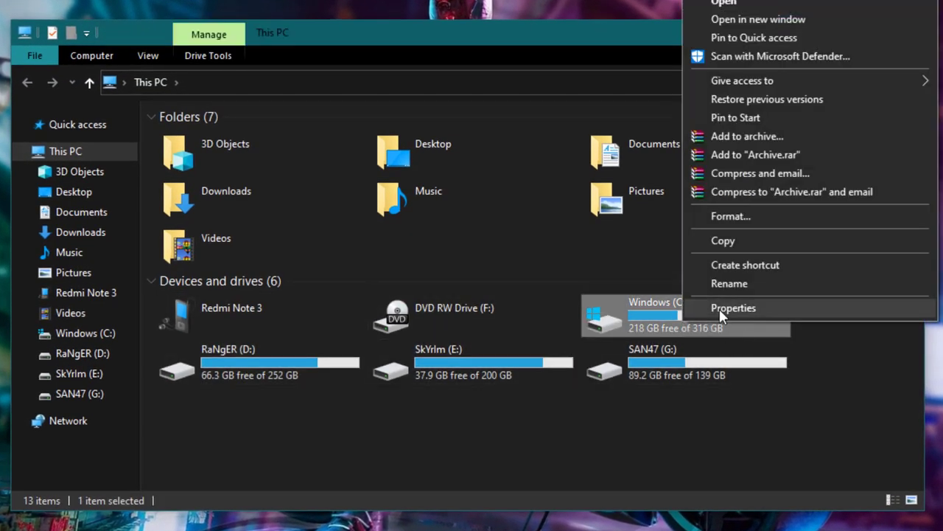
left_click(720, 308)
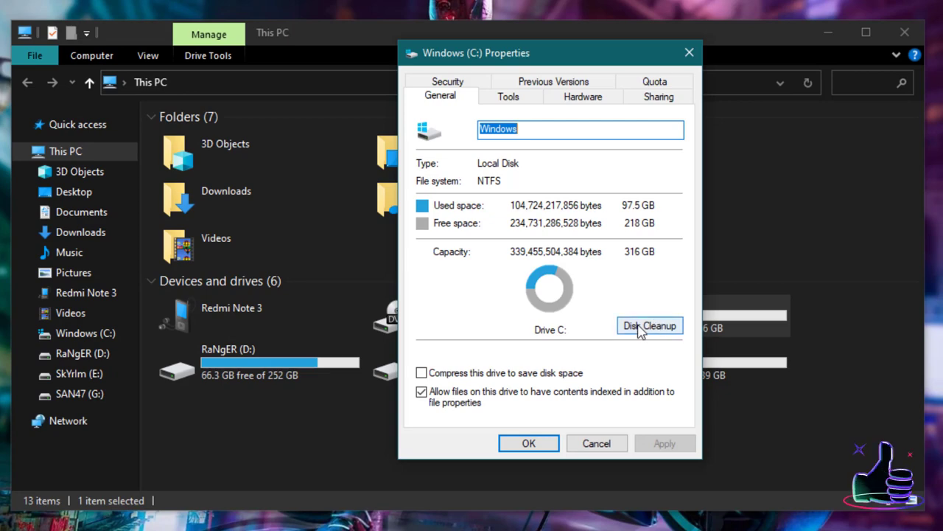
left_click(641, 327)
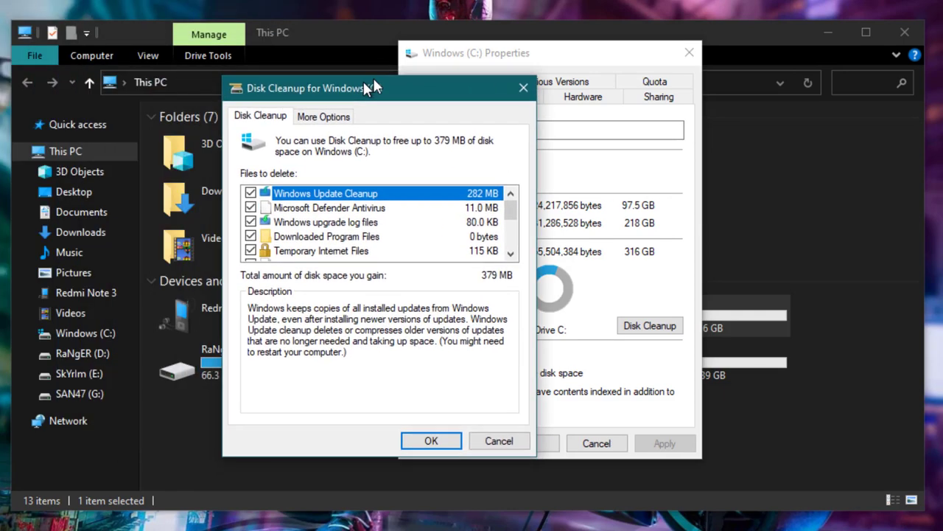
Clean up drive C: with all listed file categories selected, confirm the deletion and close the drive properties.
left_click_drag(373, 77, 401, 74)
scroll(294, 252, "down", 2)
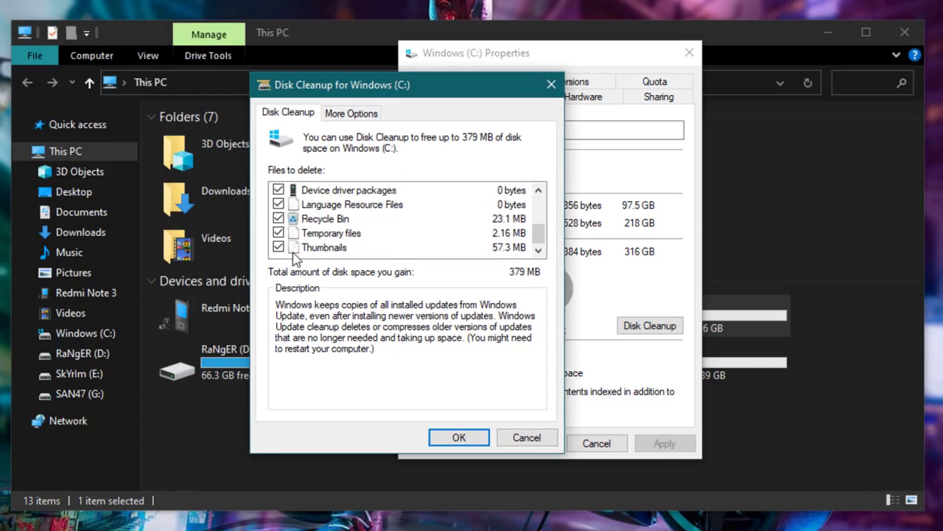
scroll(291, 243, "up", 3)
scroll(319, 219, "down", 2)
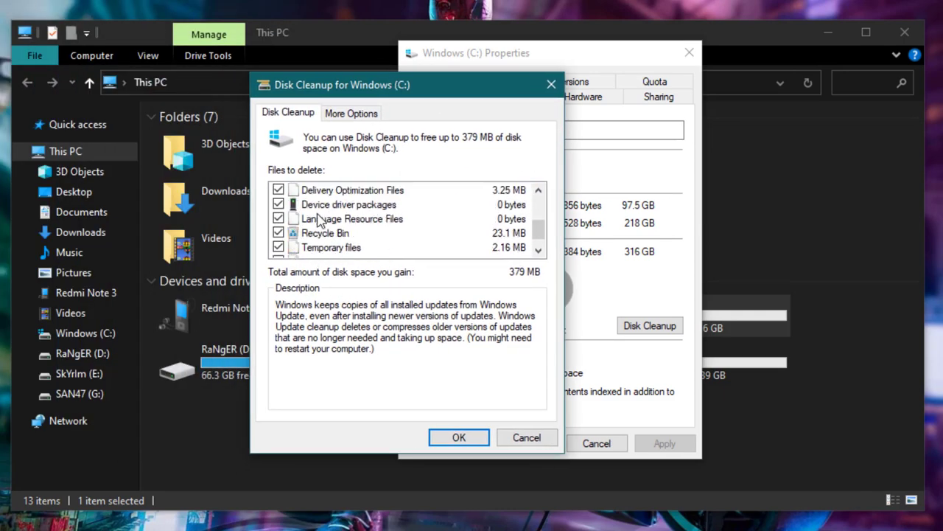
left_click(279, 233)
scroll(281, 254, "down", 1)
scroll(277, 258, "up", 3)
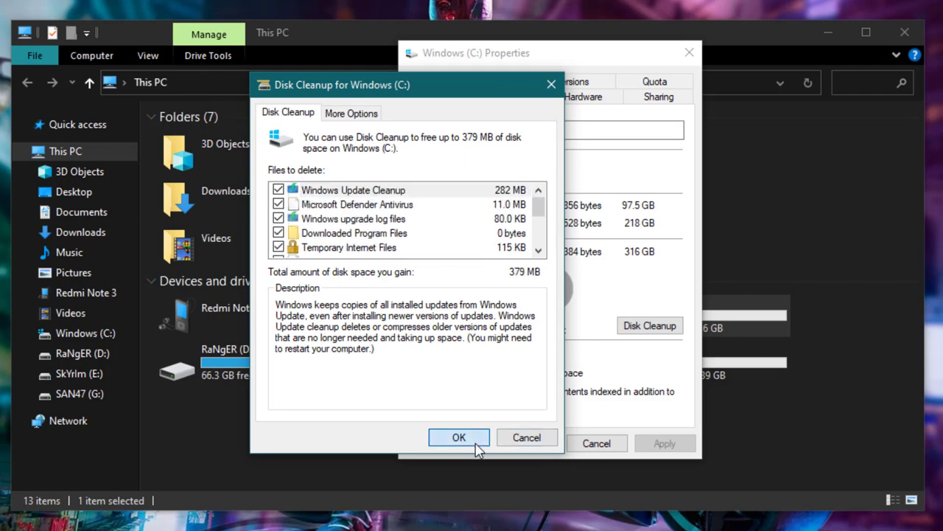
left_click(475, 444)
left_click(513, 329)
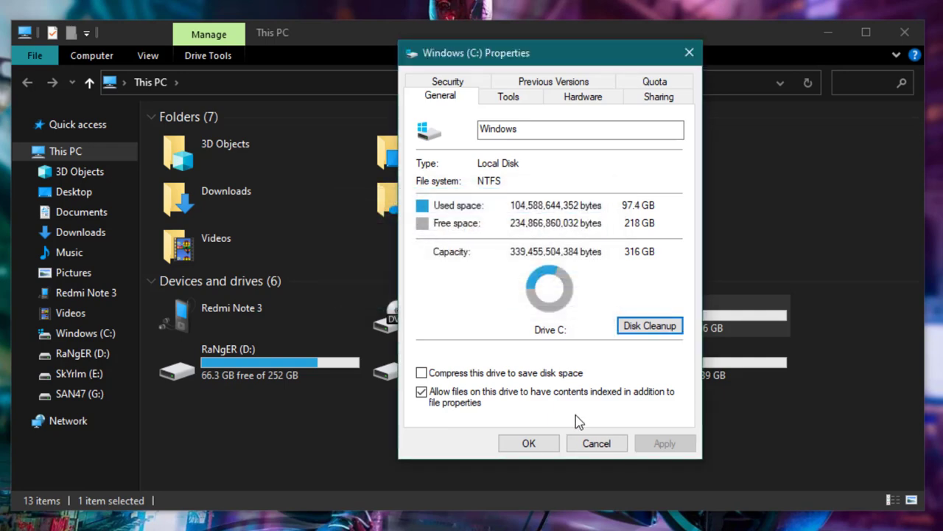
left_click(594, 444)
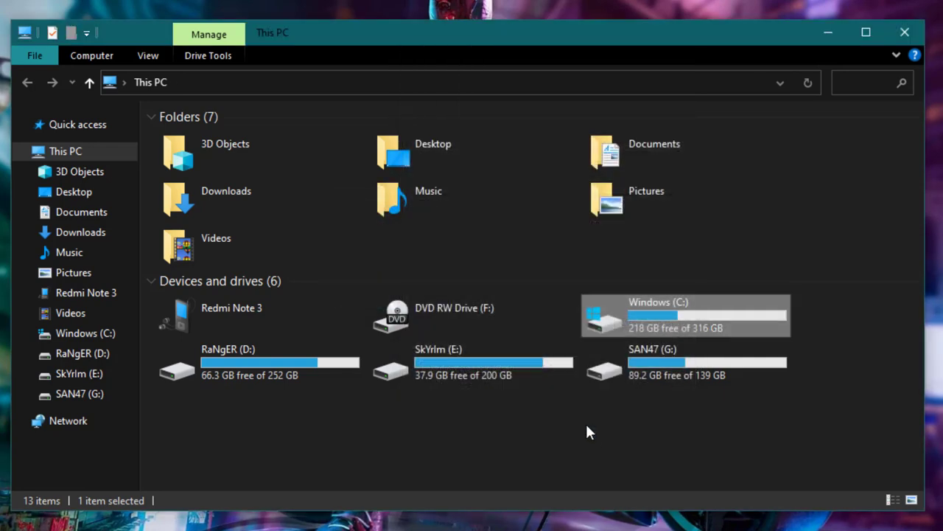
Refresh the This PC view and close the window.
right_click(586, 433)
left_click(609, 319)
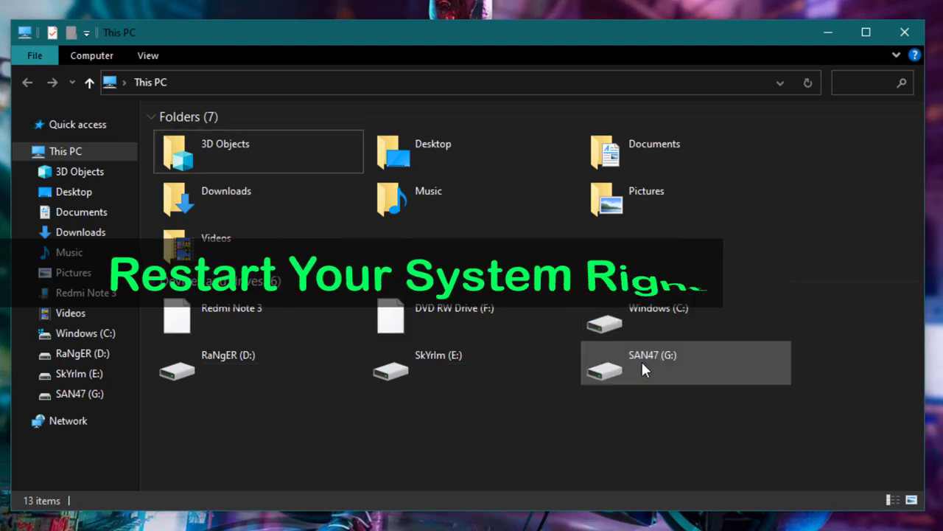
left_click(905, 33)
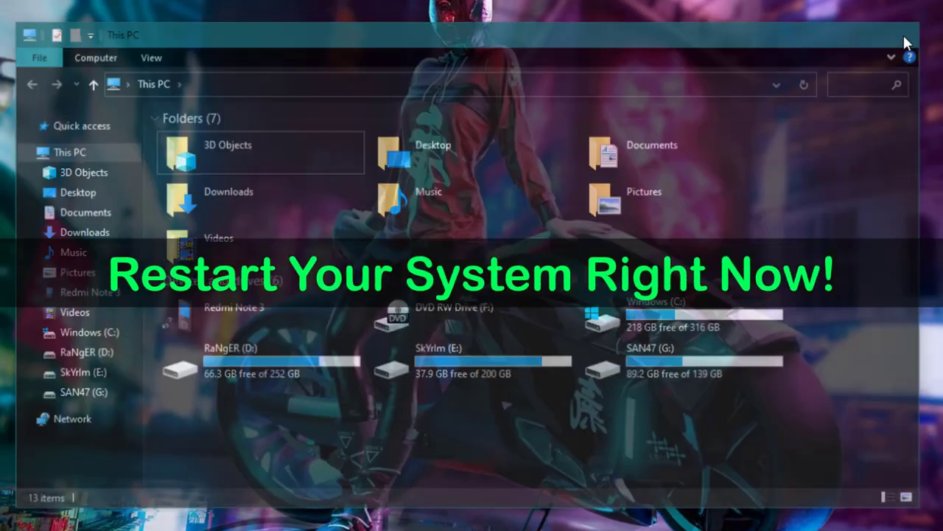
right_click(527, 126)
left_click(565, 174)
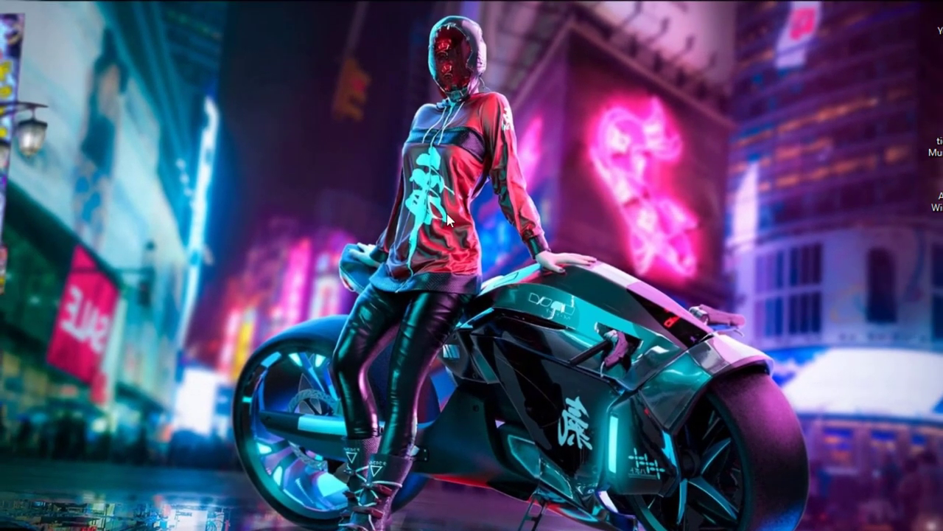